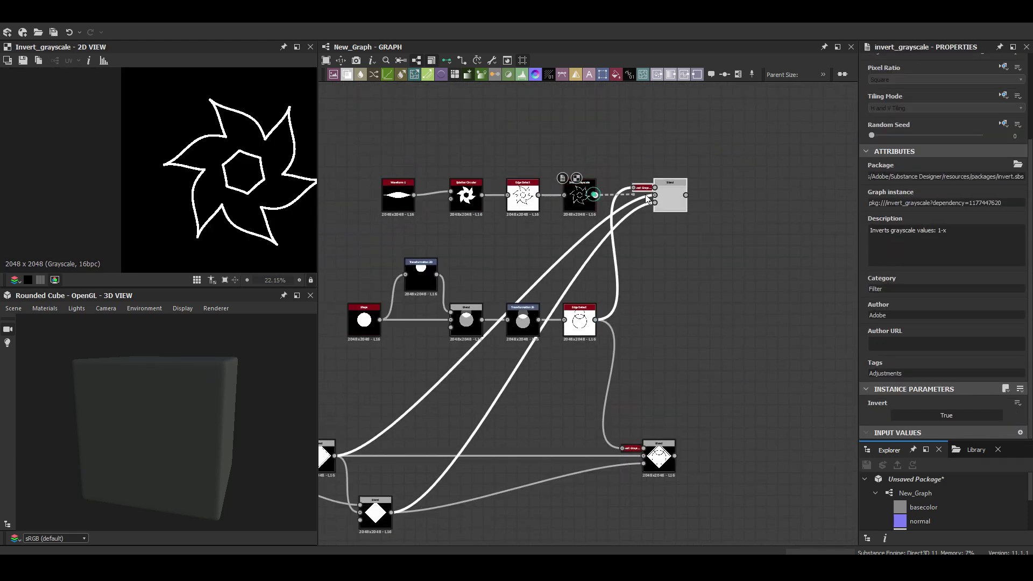
- Blend the inverted flower outline into the diamond tile, then select its Transformation 2D for placement
left_click_drag(648, 199, 655, 195)
double_click(670, 197)
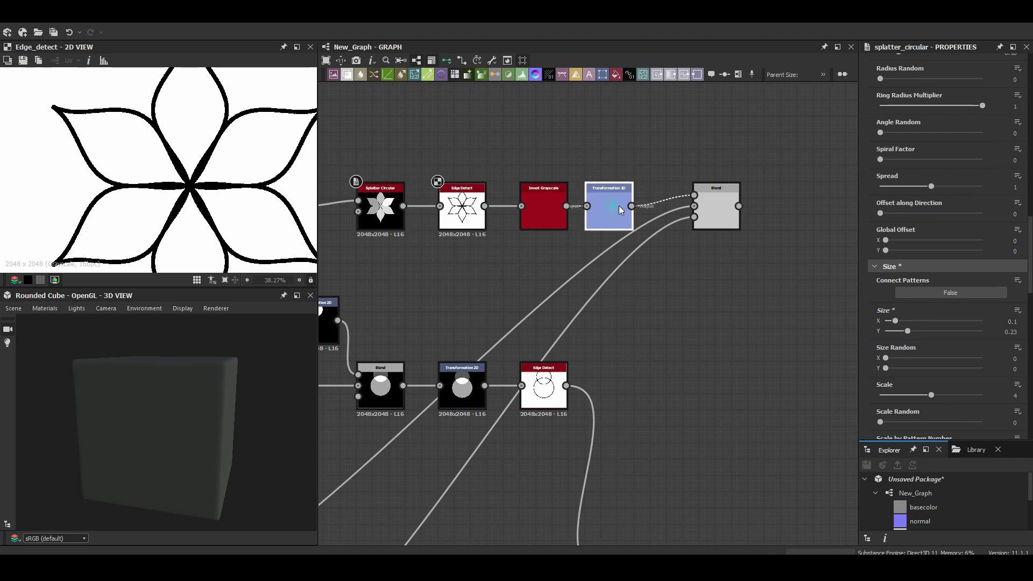
left_click(613, 206)
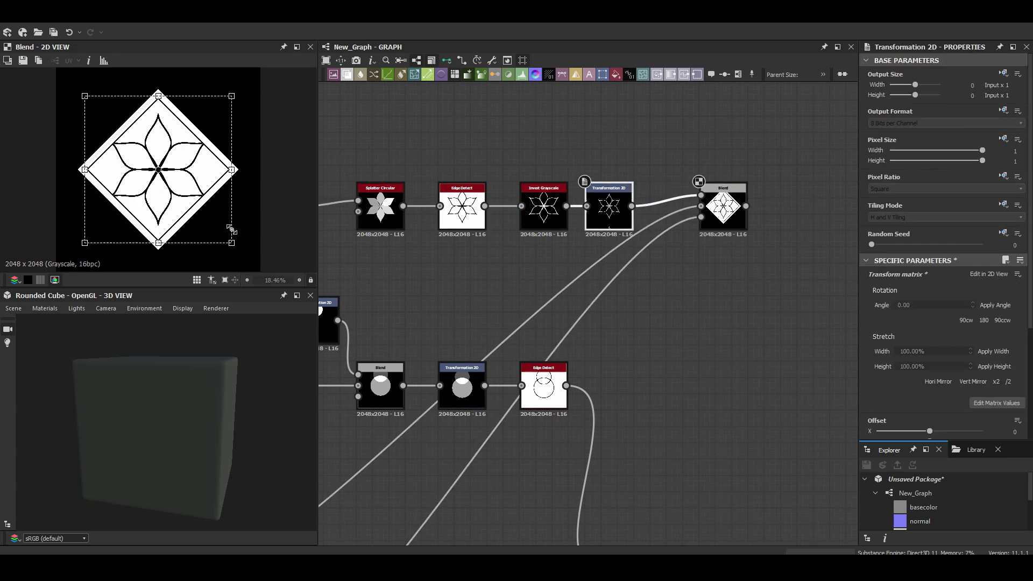
scroll(567, 234, "down", 3)
scroll(582, 245, "down", 2)
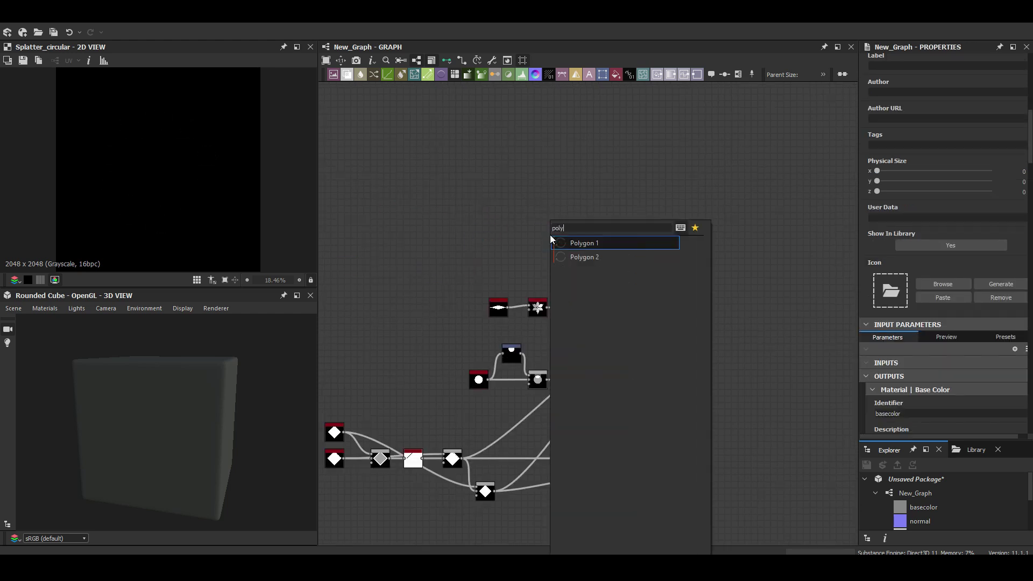
- Feed a Polygon 2 triangle into Splatter Circular and set the radius to 0.23
left_click(592, 251)
left_click_drag(614, 258, 575, 264)
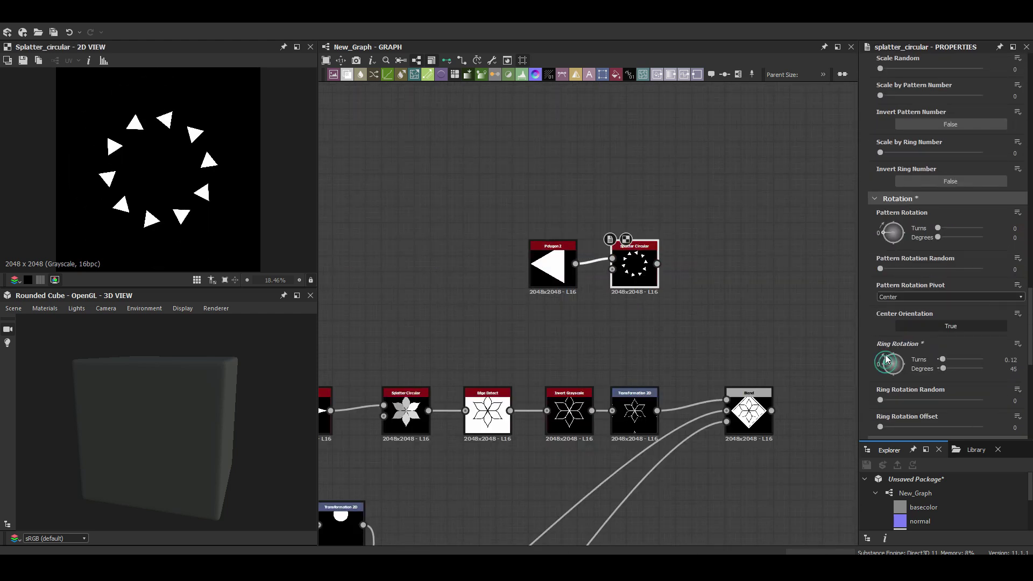
scroll(953, 211, "up", 10)
left_click_drag(883, 141, 878, 141)
scroll(906, 268, "down", 6)
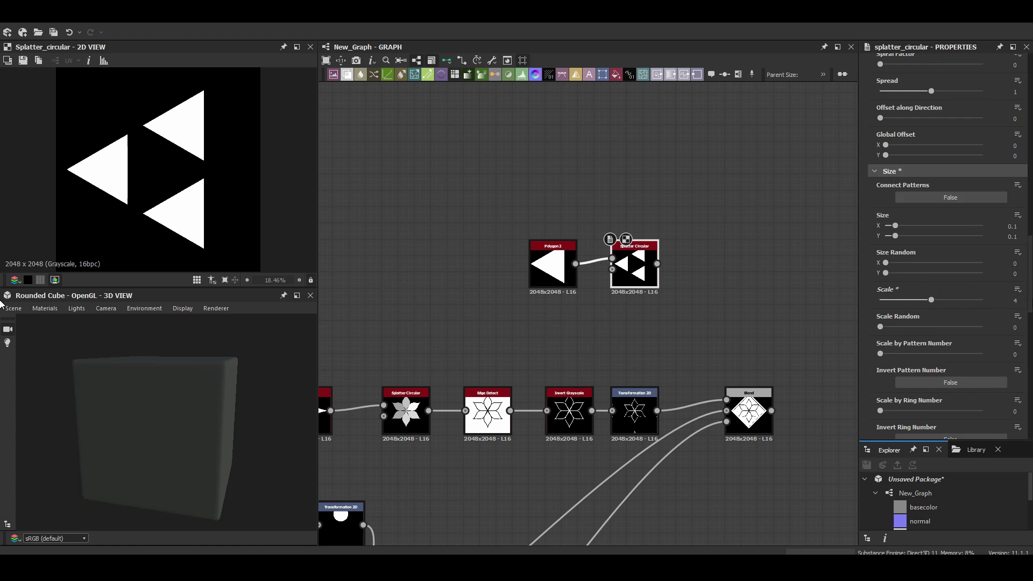
left_click(904, 151)
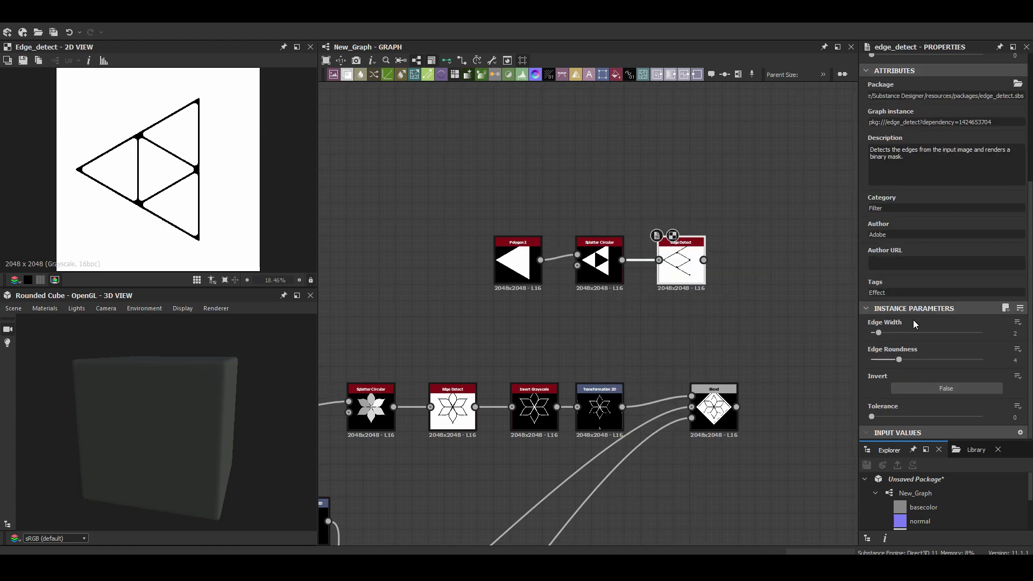
scroll(849, 351, "down", 2)
- Chain the triangle outline through Invert Grayscale and a Transformation 2D into the Blend
left_click_drag(521, 185, 586, 188)
left_click(619, 258)
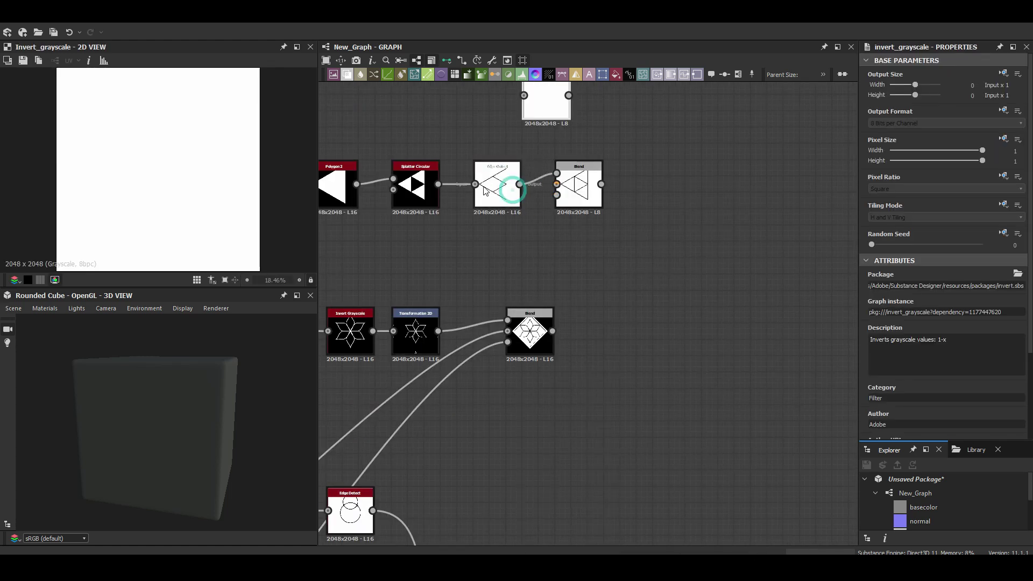
middle_click_drag(538, 242, 564, 163)
scroll(563, 198, "up", 3)
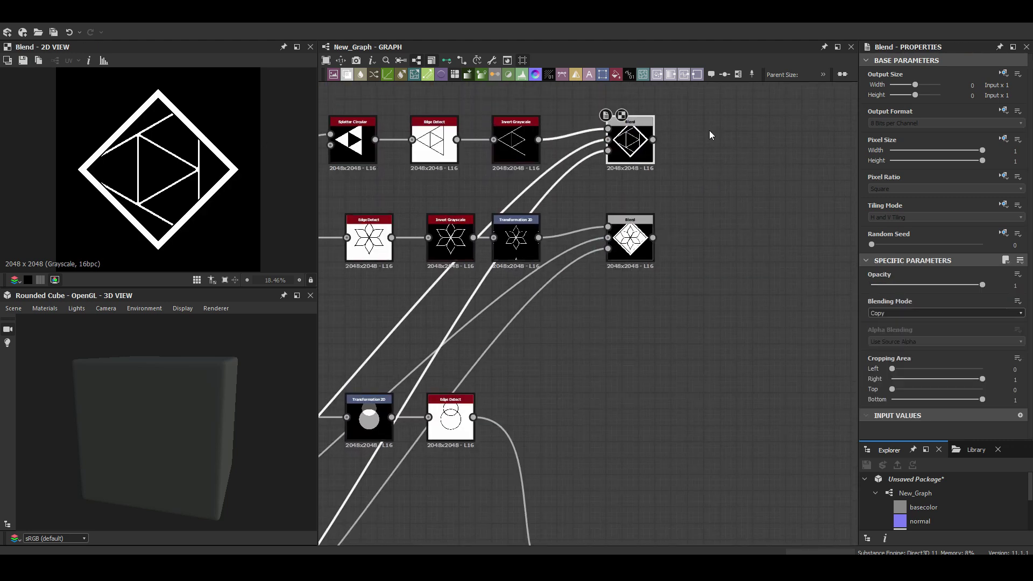
scroll(592, 242, "down", 3)
key("ctrl+v")
scroll(592, 161, "up", 3)
middle_click_drag(485, 323, 579, 336)
- Widen the triangle splatter radius from 0.2 to 0.35 and preview the combined diamond tile
left_click(404, 173)
left_click_drag(888, 278, 904, 280)
middle_click_drag(764, 237, 663, 235)
left_click(664, 205)
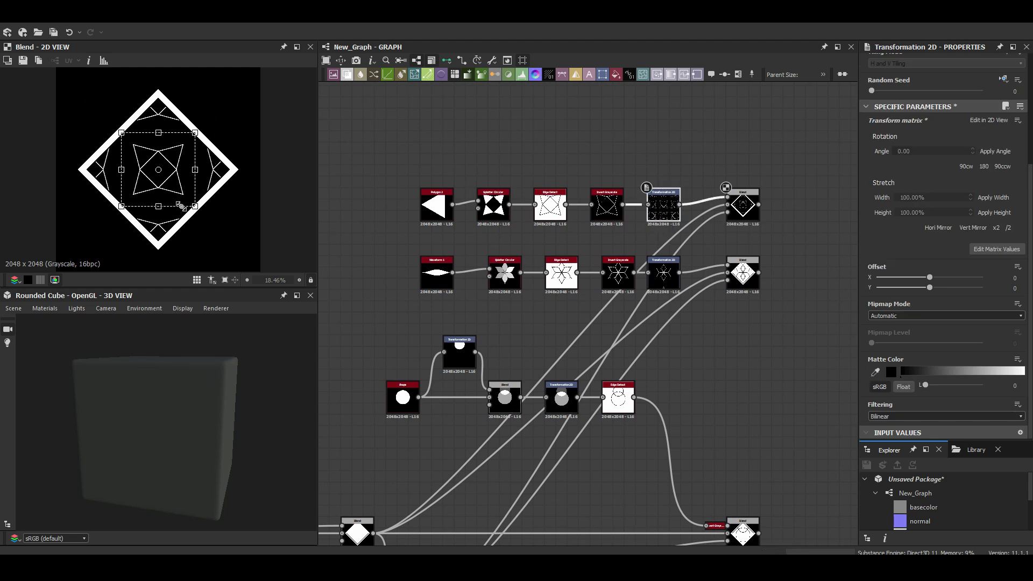
left_click(432, 204)
left_click_drag(900, 153, 916, 153)
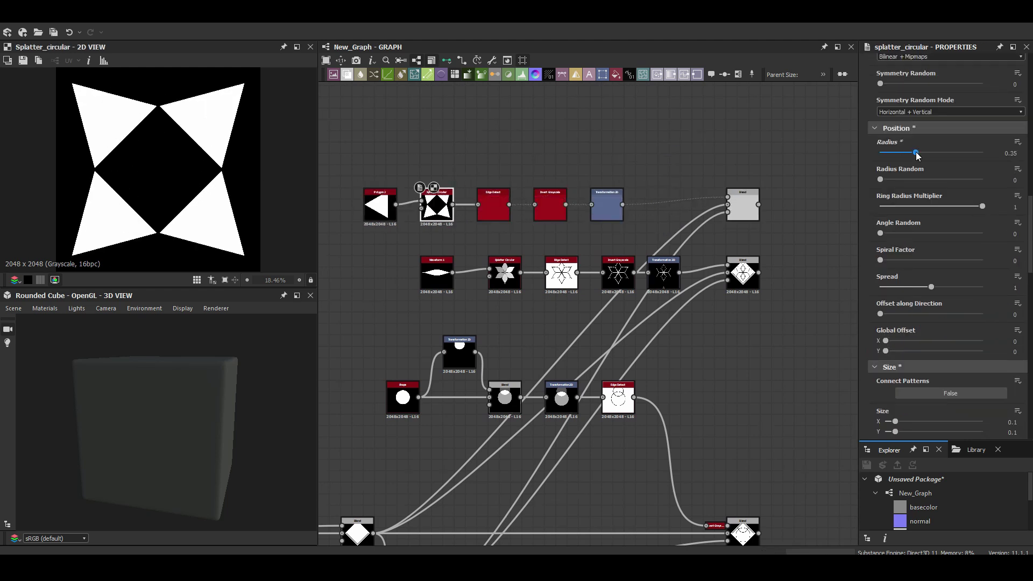
left_click(743, 207)
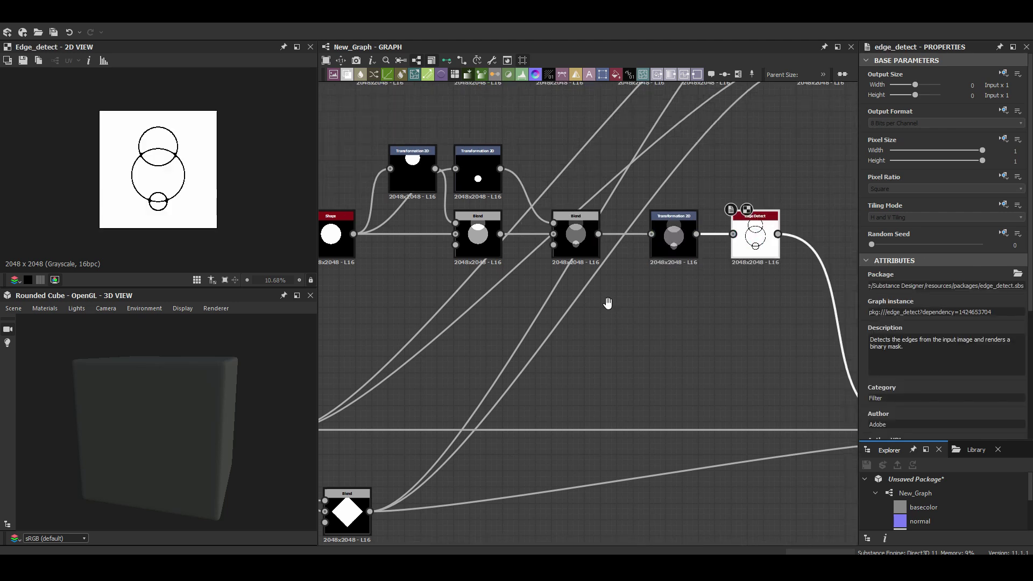
- Add a Tile Sampler node to the graph
scroll(477, 182, "down", 2)
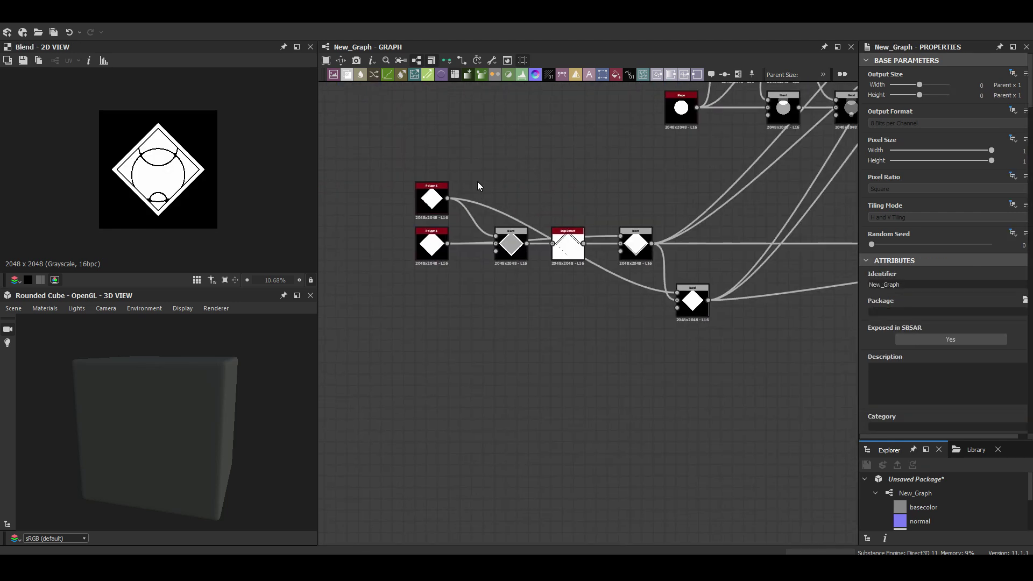
key("space")
left_click(538, 184)
scroll(905, 276, "down", 5)
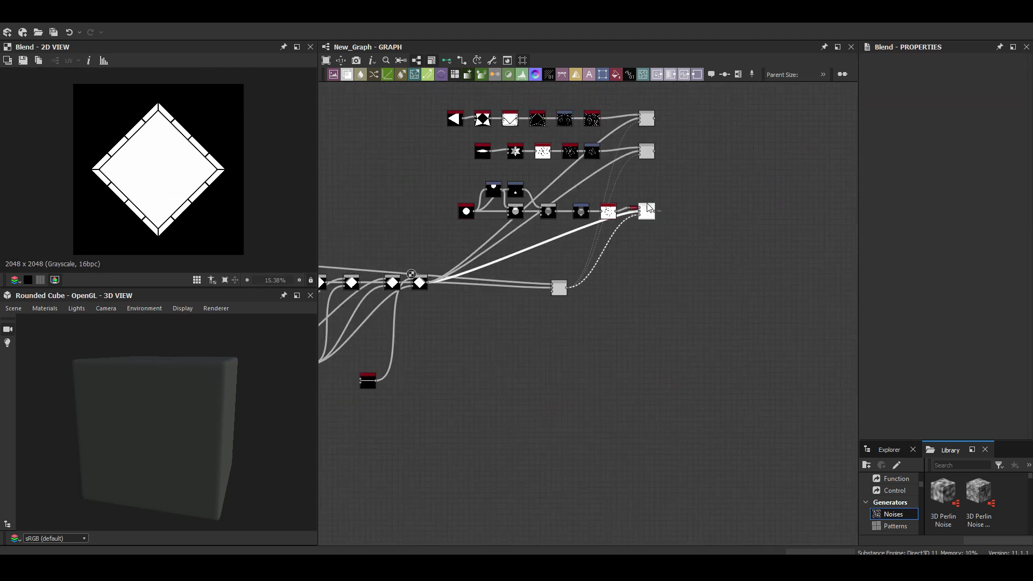
- Set the Tile Sampler scale to 0.315 for the ornament diamond row
left_click(361, 382)
middle_click_drag(660, 238, 514, 254)
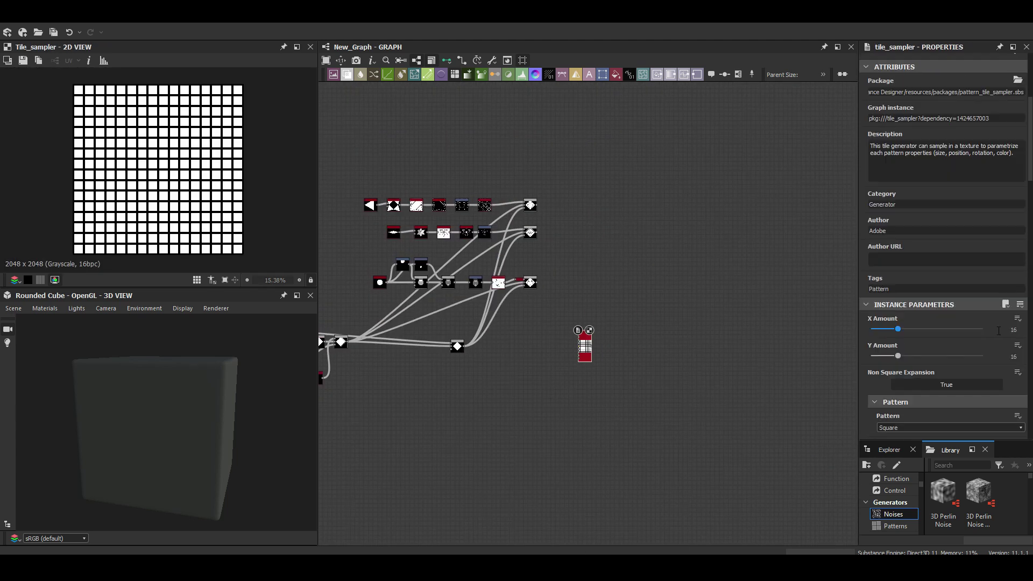
scroll(979, 322, "down", 5)
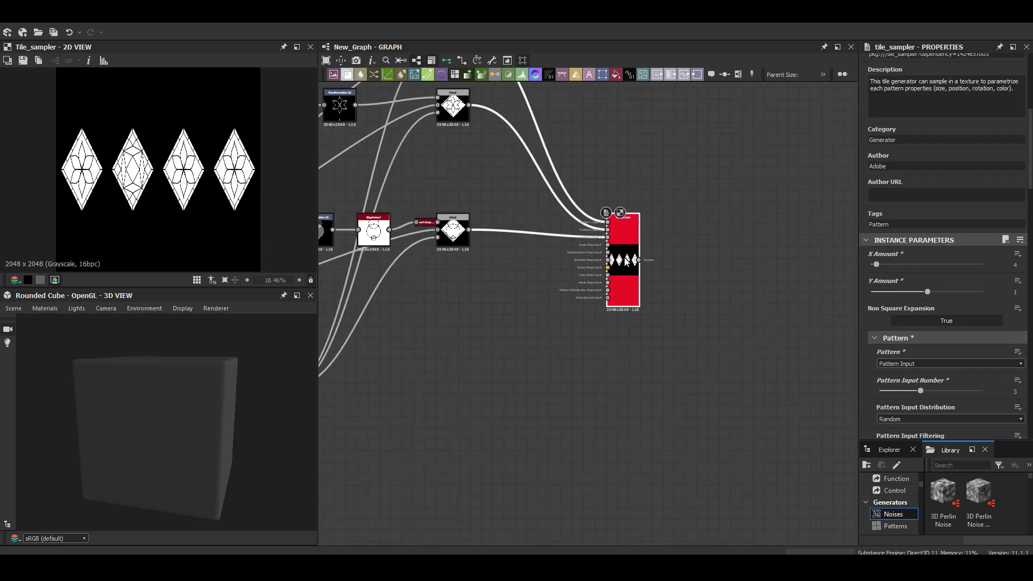
scroll(893, 187, "down", 5)
scroll(964, 253, "down", 5)
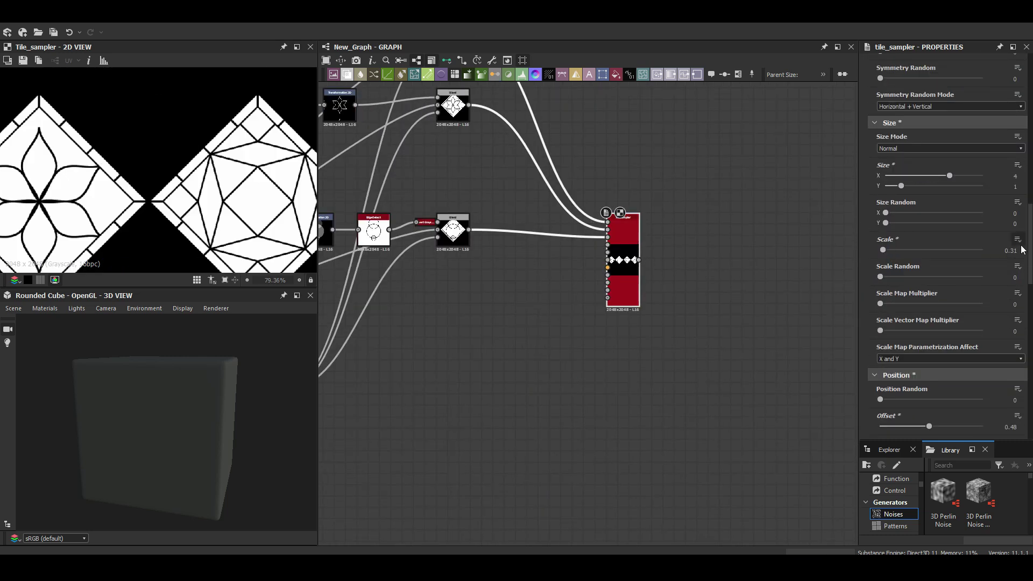
key("Return")
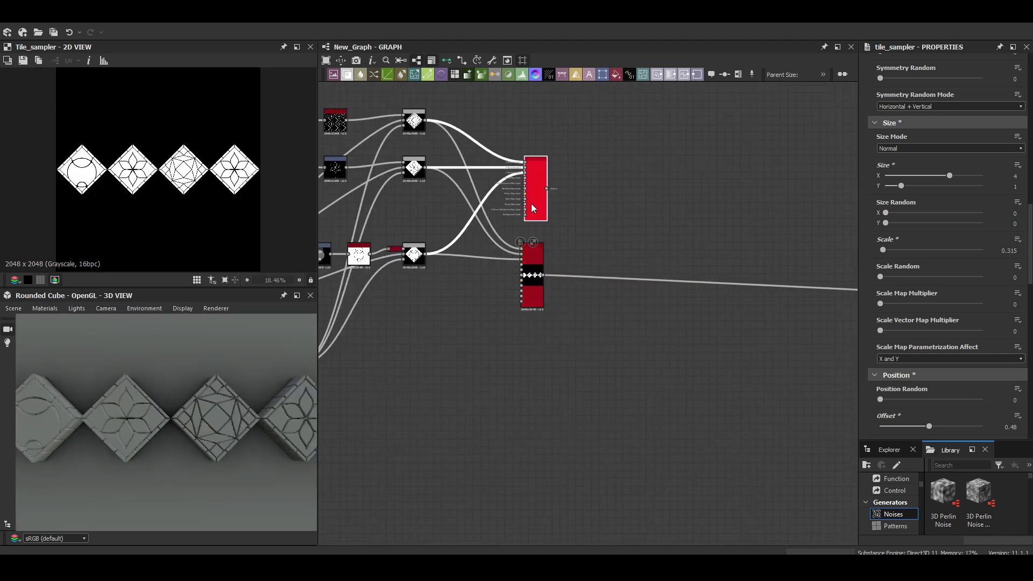
scroll(878, 134, "up", 2)
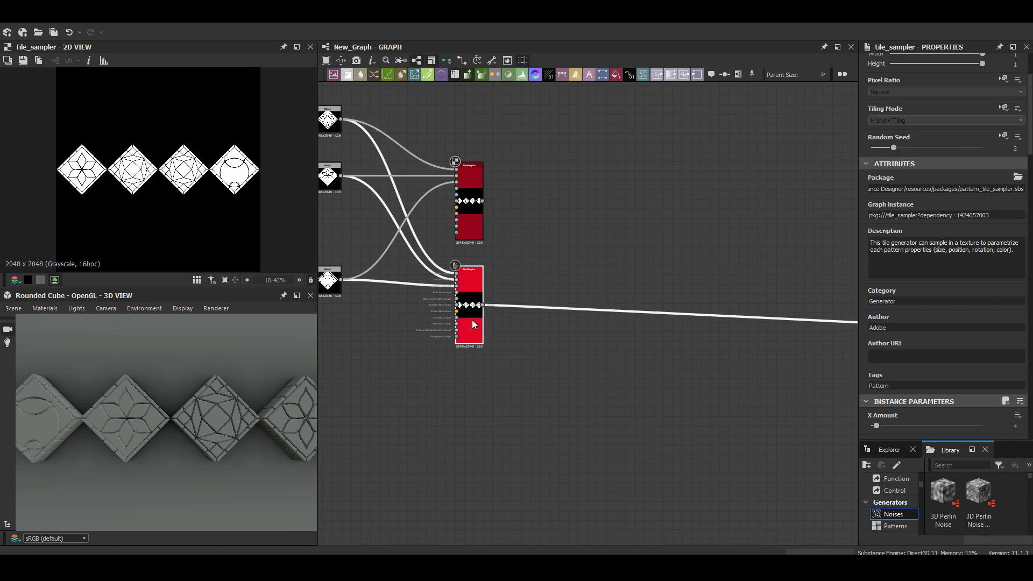
- Blend both tile rows together and preview the shifted upper row
left_click_drag(483, 305, 480, 202)
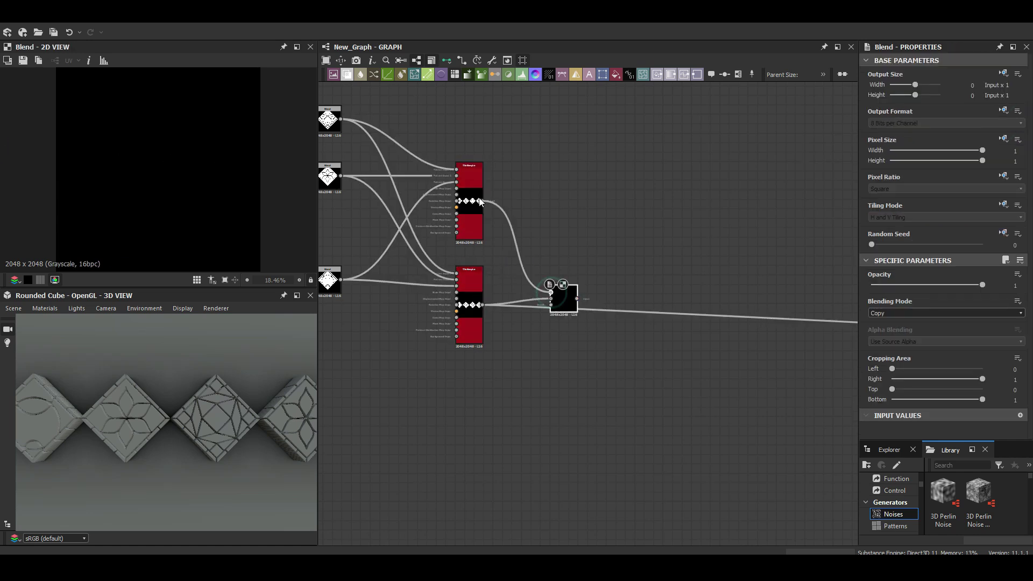
double_click(518, 206)
scroll(136, 152, "down", 2)
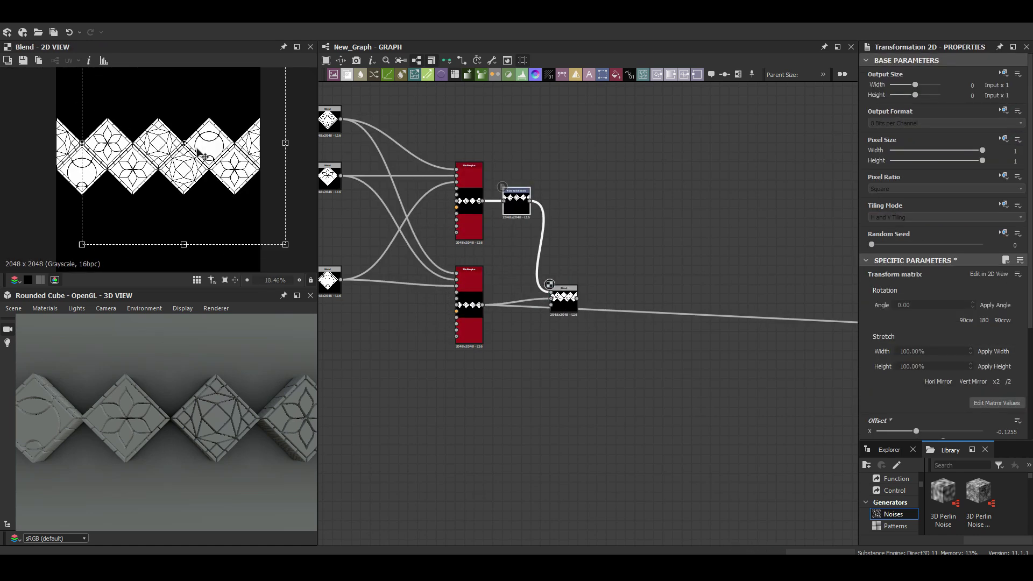
scroll(136, 152, "down", 2)
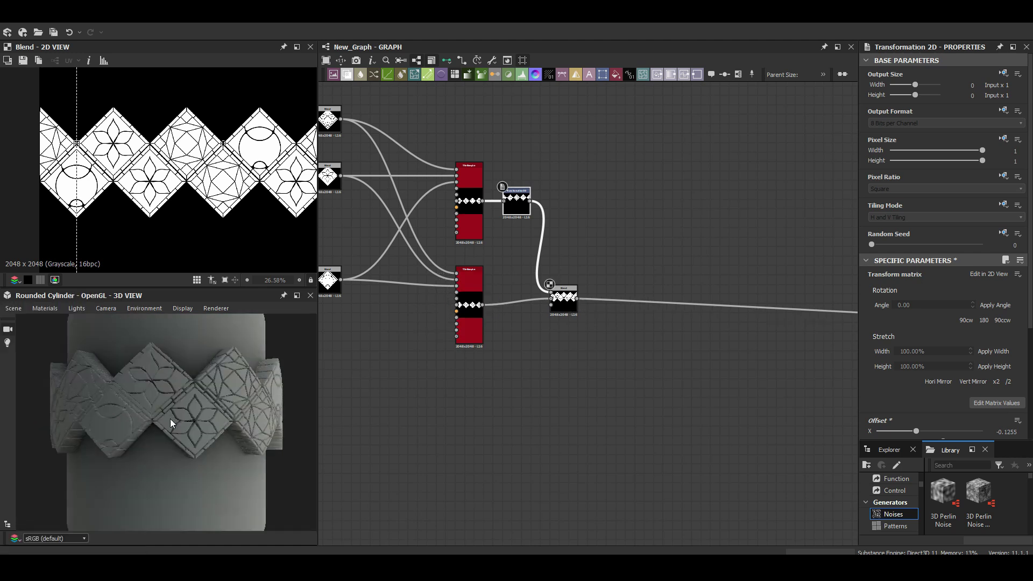
left_click(443, 431)
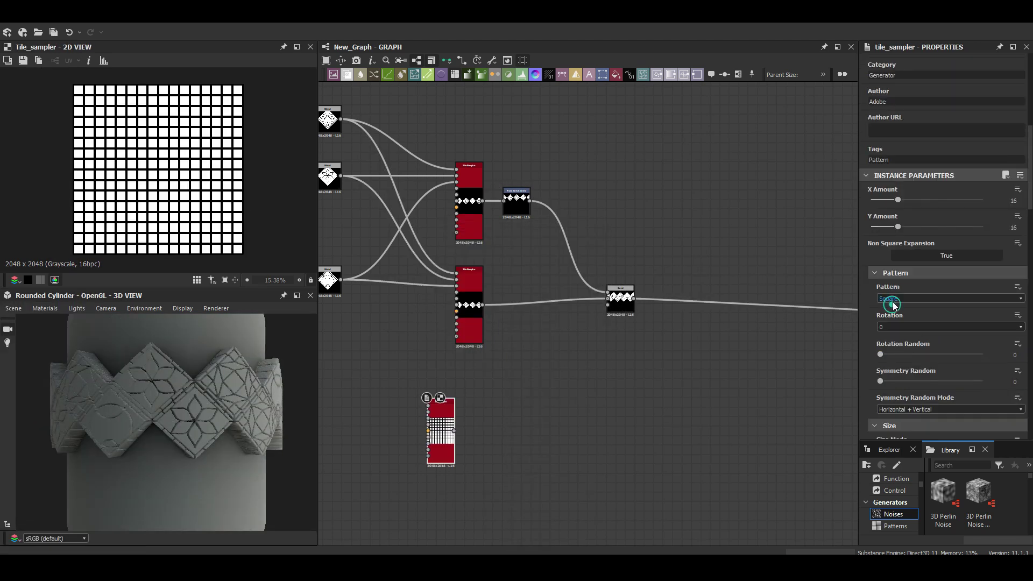
- Give the new Tile Sampler six pattern inputs distributed by pattern number
middle_click_drag(429, 402, 532, 383)
scroll(888, 144, "down", 10)
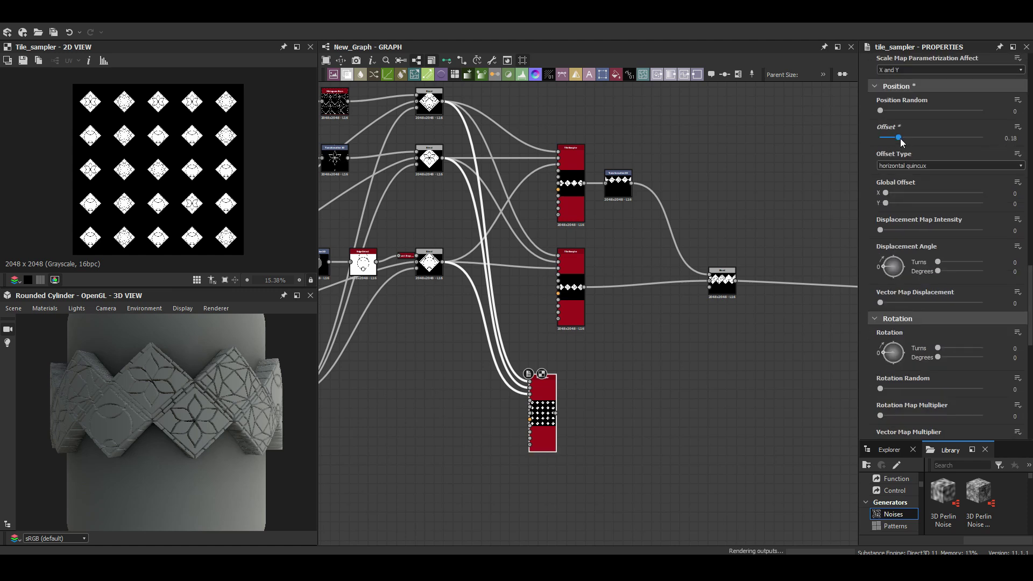
scroll(953, 231, "up", 10)
left_click(929, 230)
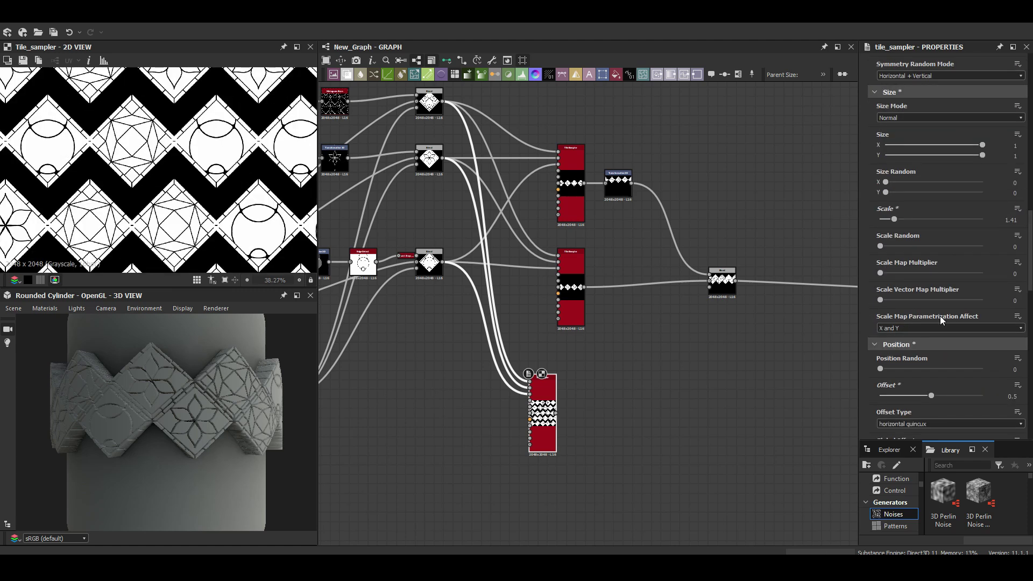
left_click_drag(952, 231, 983, 231)
left_click(950, 260)
left_click(899, 273)
- Adjust the Tile Sampler's pattern distribution options, undoing the last parameter change
scroll(559, 367, "up", 5)
left_click_drag(610, 397, 610, 387)
scroll(908, 230, "down", 8)
scroll(888, 237, "up", 6)
left_click(898, 195)
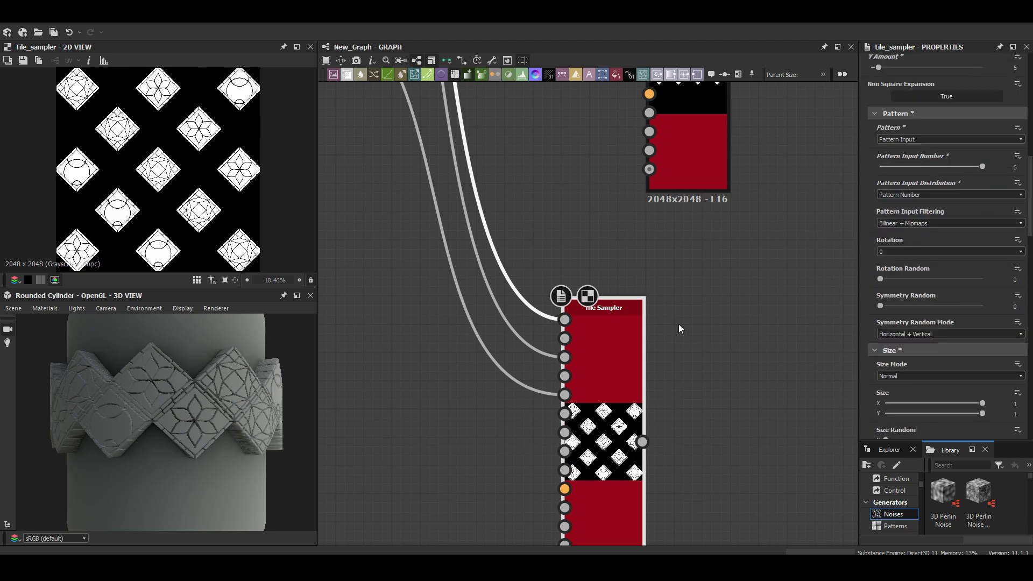
scroll(897, 215, "down", 3)
left_click_drag(893, 316, 906, 316)
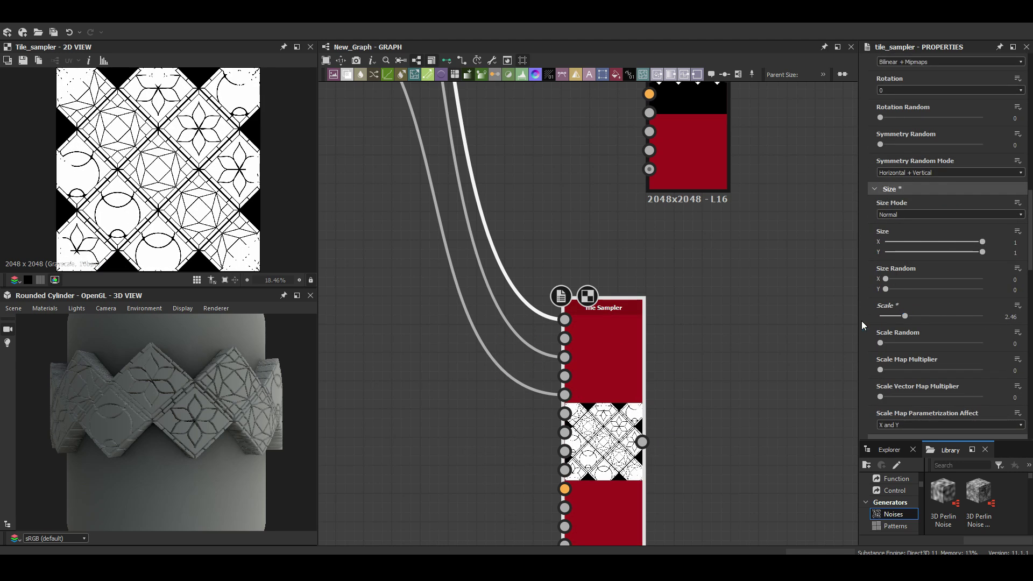
scroll(915, 269, "down", 3)
key("ctrl+z")
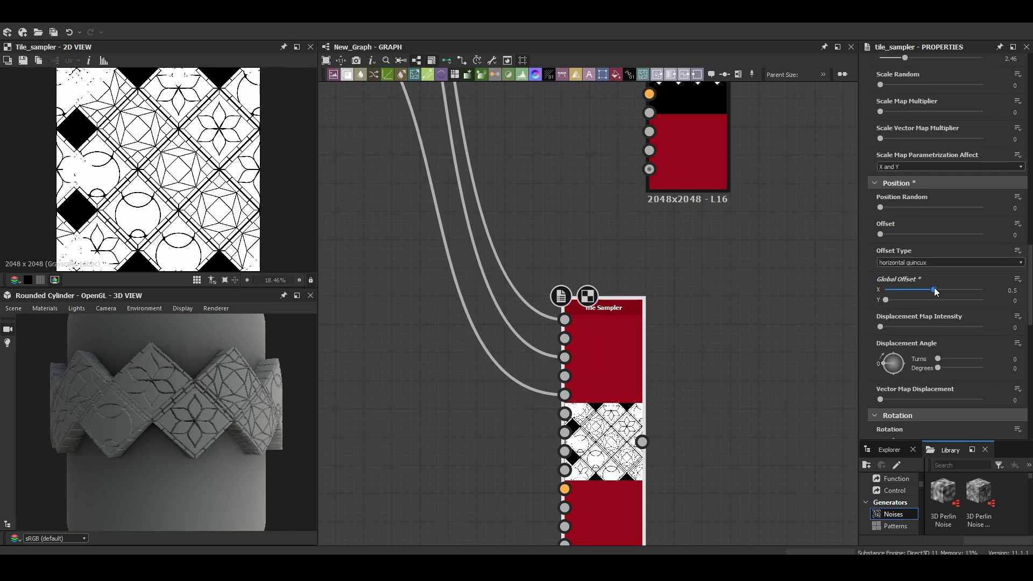
scroll(129, 182, "up", 2)
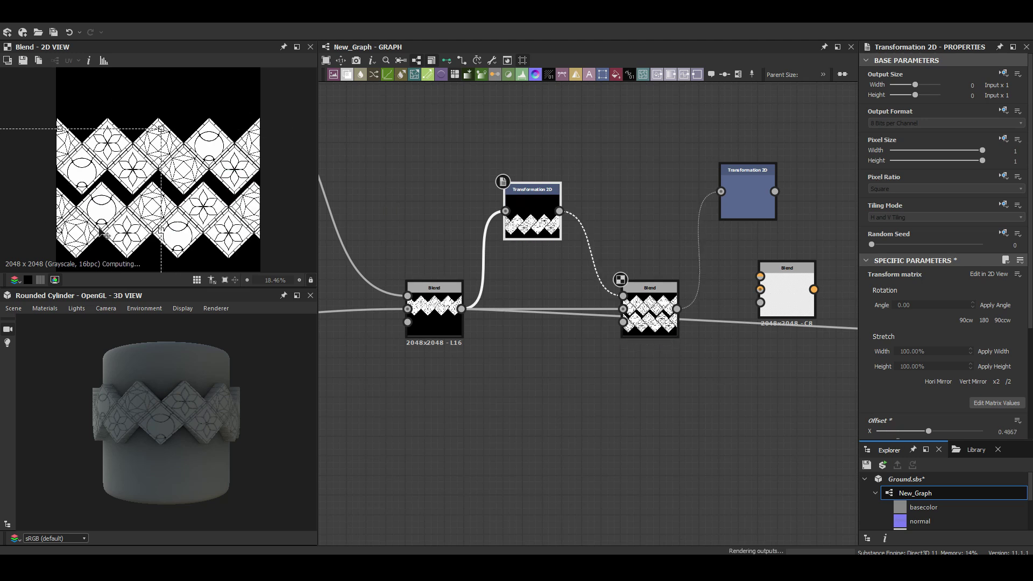
- Nudge the diamond band's Transformation 2D horizontal offset slightly
left_click_drag(125, 225, 185, 169)
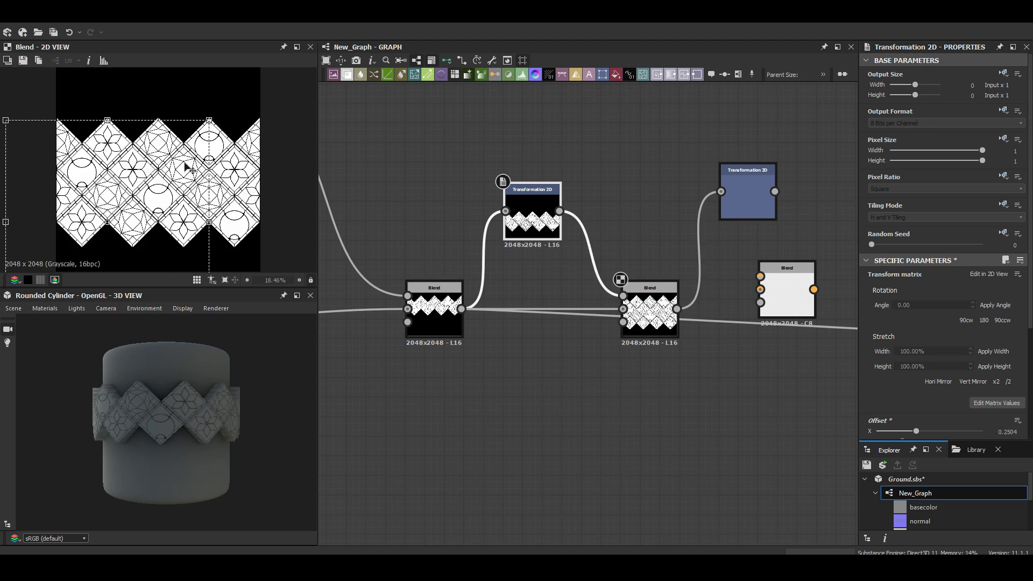
double_click(756, 202)
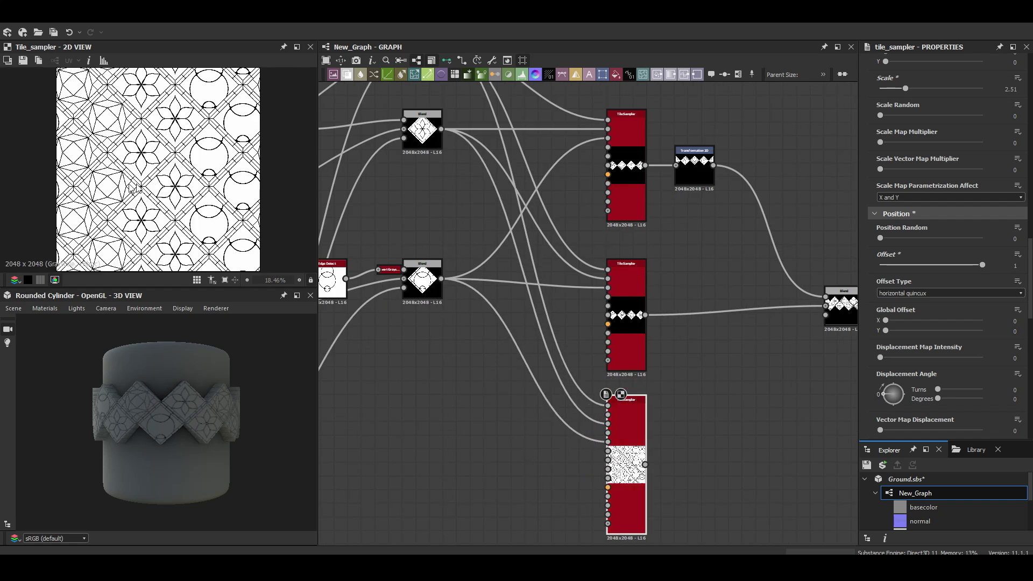
scroll(899, 123, "up", 5)
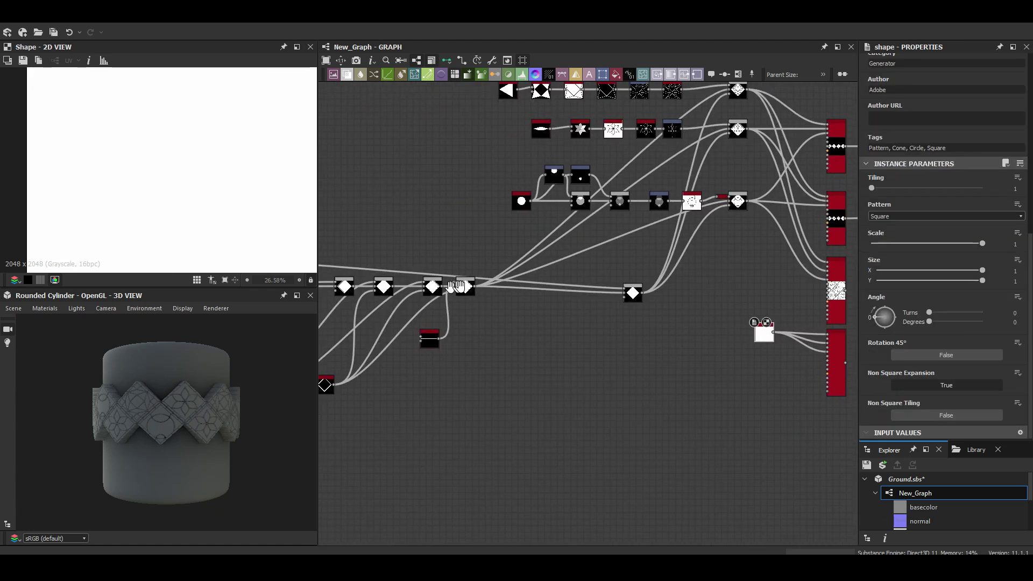
- Switch the lower Tile Sampler to Pattern Input
left_click(664, 272)
left_click(889, 143)
scroll(906, 283, "down", 10)
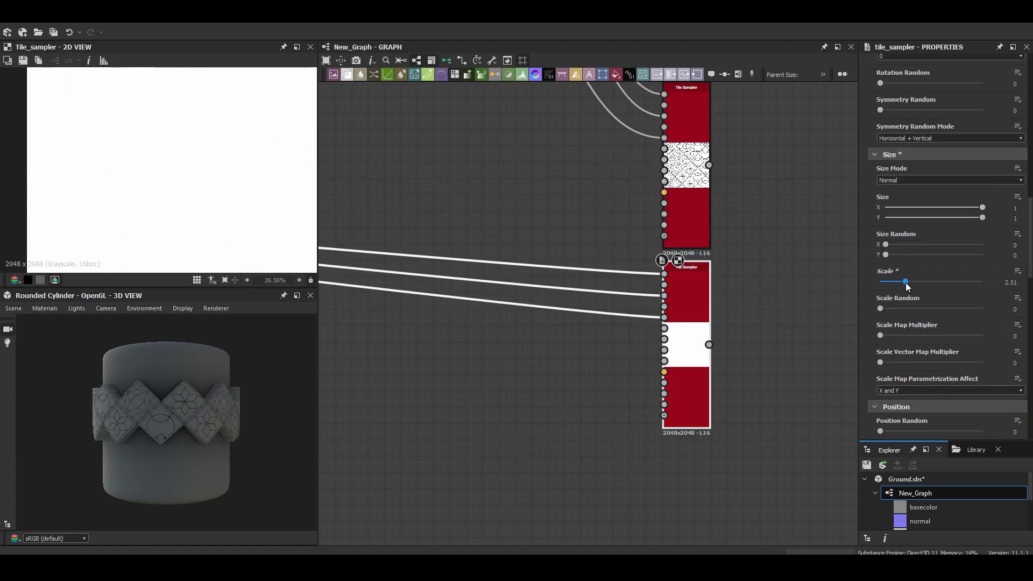
middle_click_drag(791, 235, 587, 278)
left_click(483, 157)
- Add a Histogram Select fed by the Tile Sampler and preview the Blend result
key("space")
type("histogram")
key("Return")
left_click_drag(507, 387, 527, 311)
left_click_drag(562, 314, 627, 363)
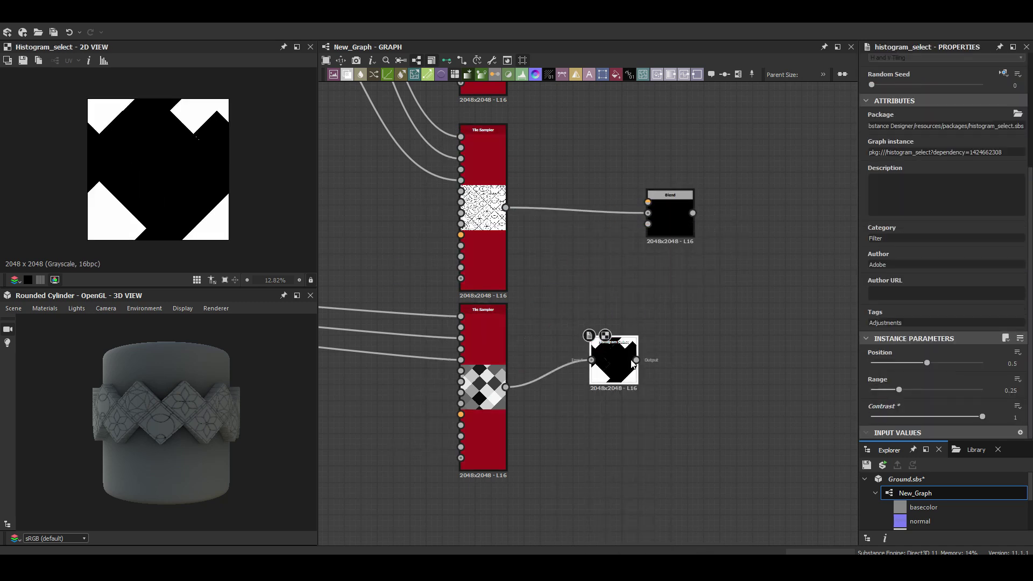
left_click(483, 89)
middle_click_drag(483, 88, 480, 253)
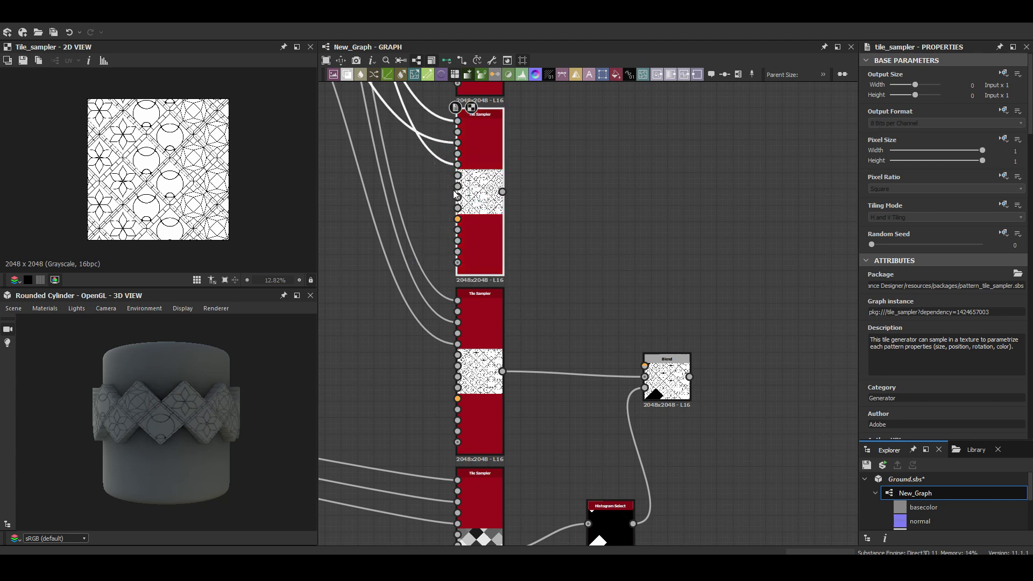
double_click(667, 376)
- Feed another Tile Sampler into a second Histogram Select and preview the masked Blend
left_click(610, 524)
scroll(582, 344, "down", 3)
middle_click_drag(489, 144, 489, 306)
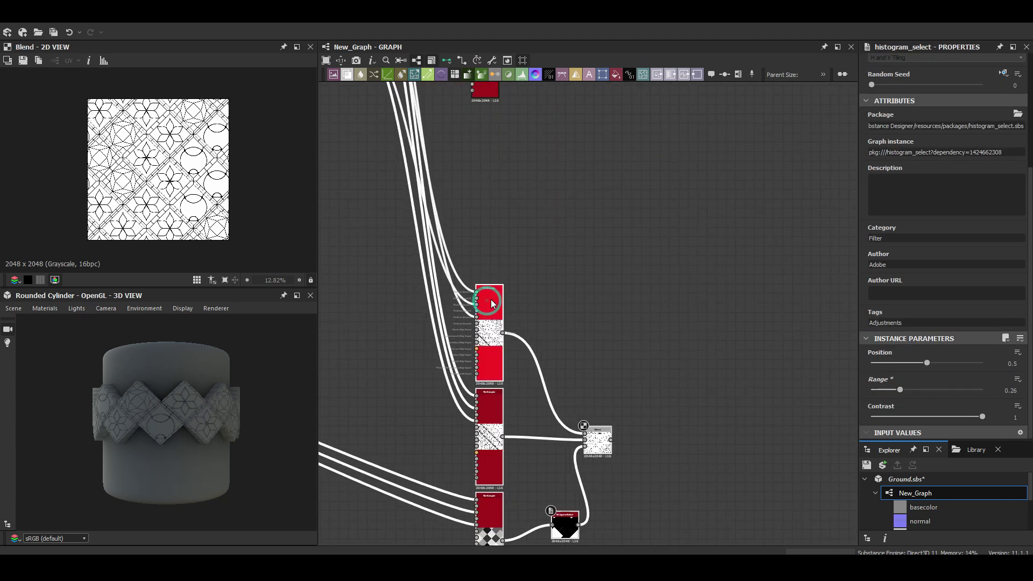
scroll(506, 251, "up", 5)
scroll(493, 268, "down", 5)
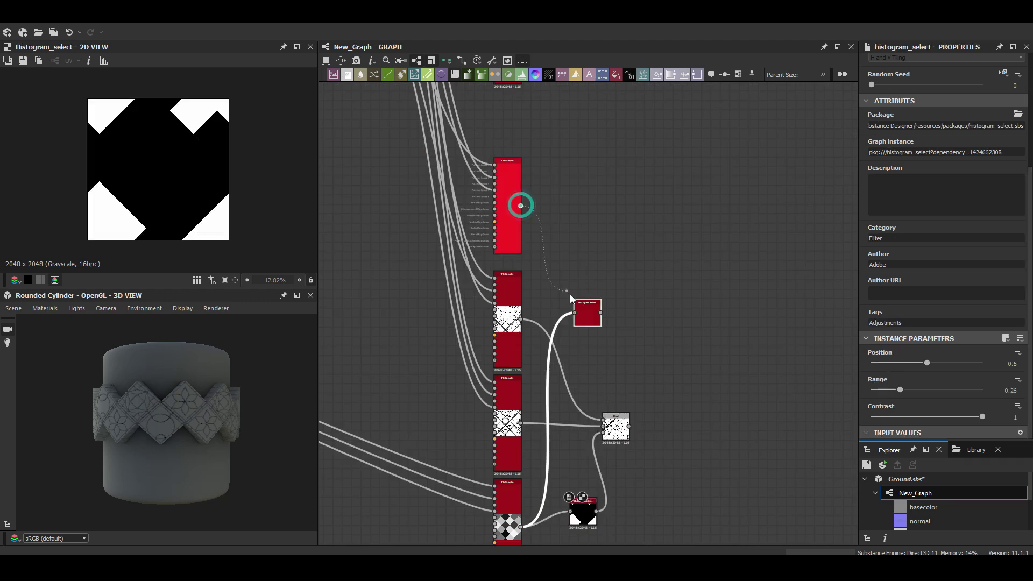
left_click(692, 313)
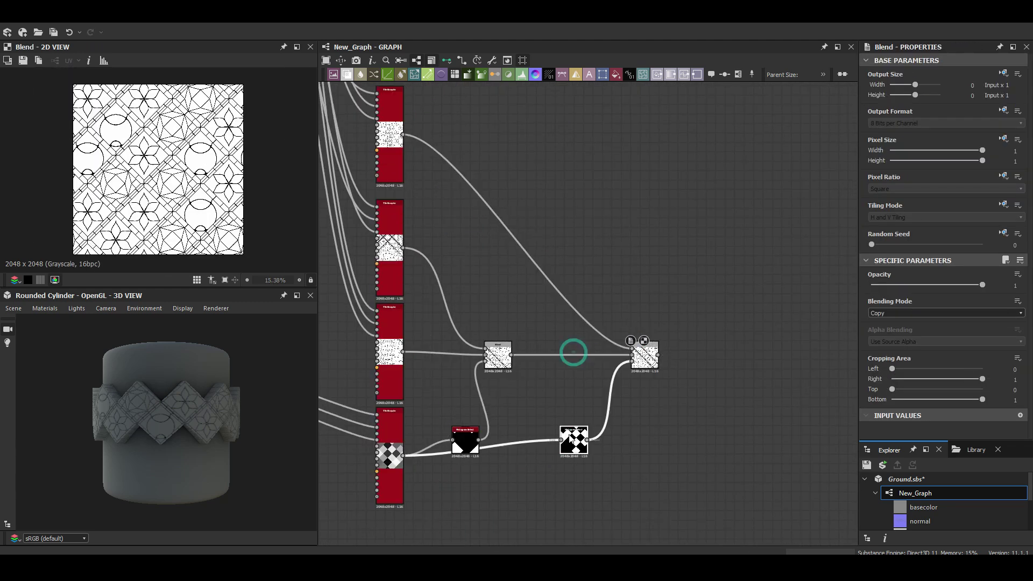
left_click(44, 308)
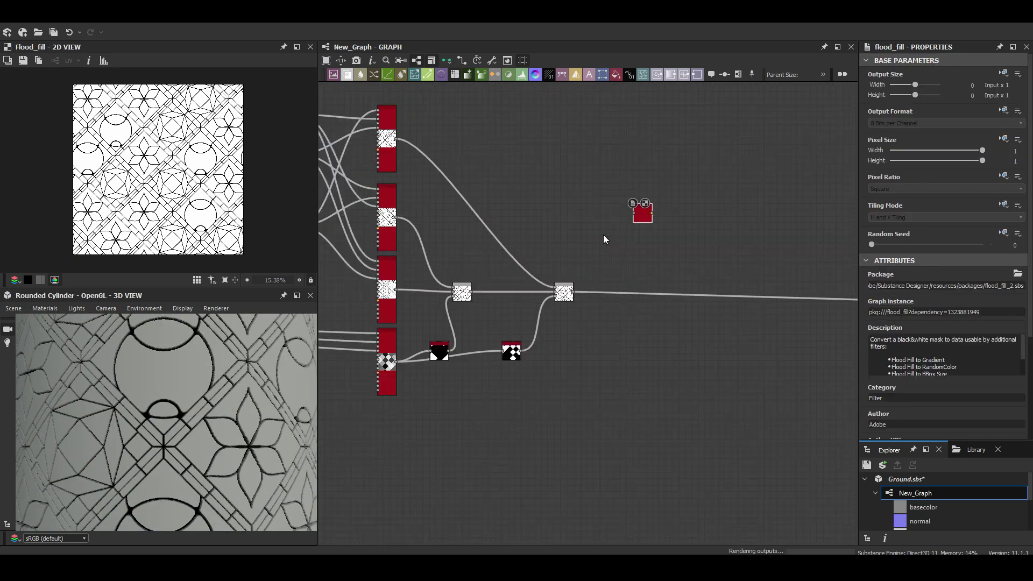
type("flo")
- Add a Flood Fill to Random Grayscale node with a Blend, and preview the Distance output
left_click(728, 280)
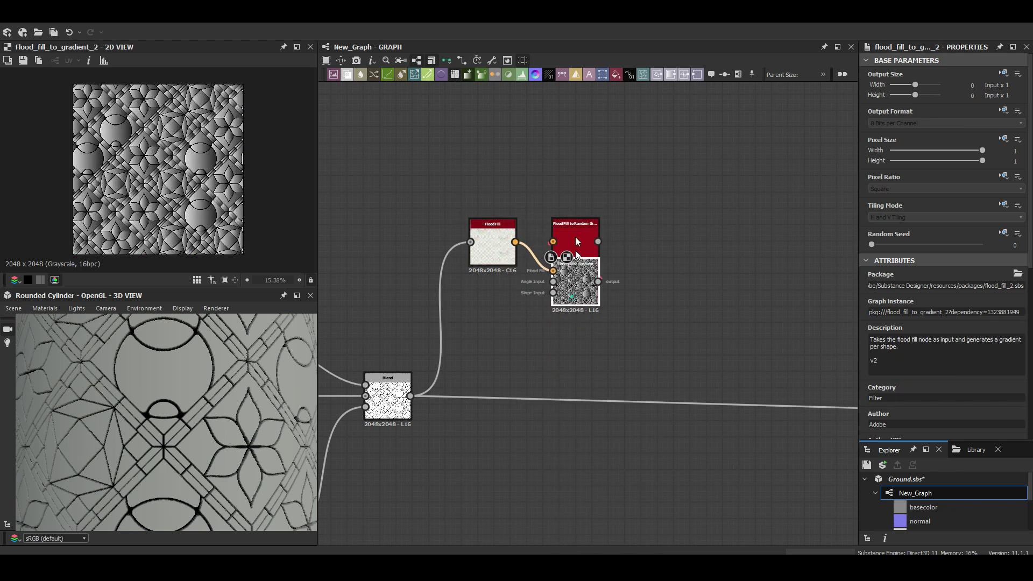
left_click(908, 285)
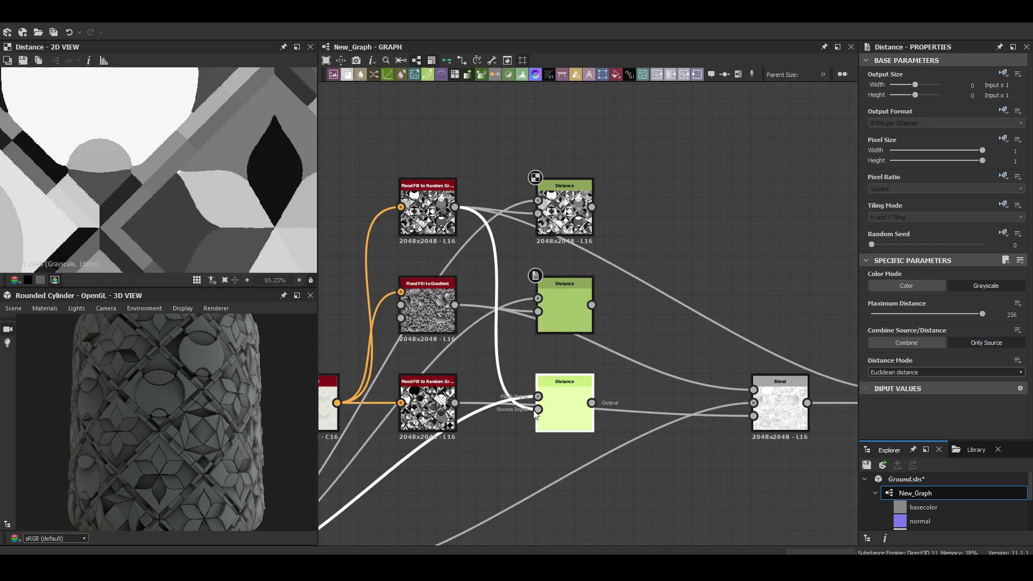
double_click(538, 415)
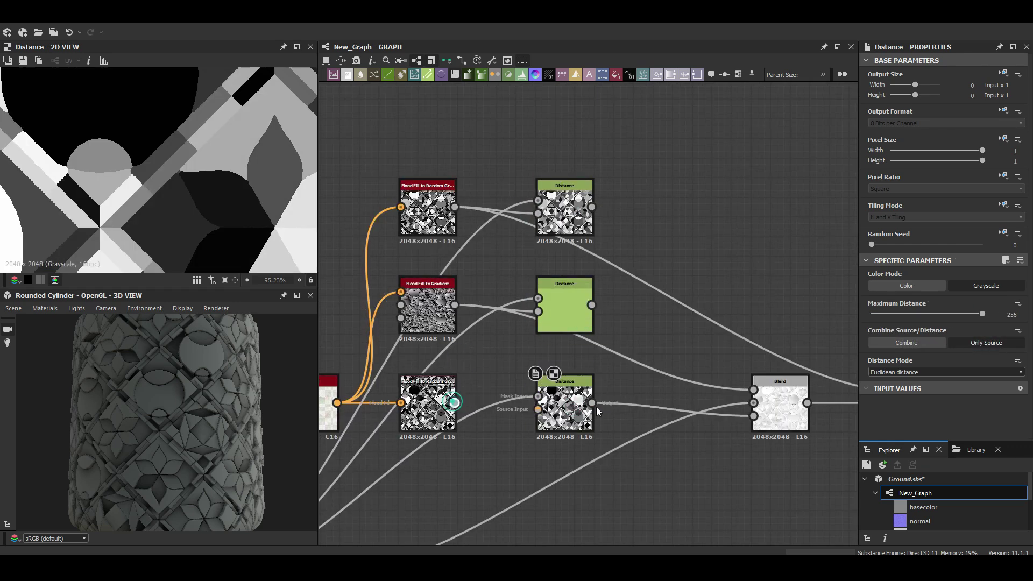
scroll(193, 427, "up", 5)
scroll(602, 275, "down", 3)
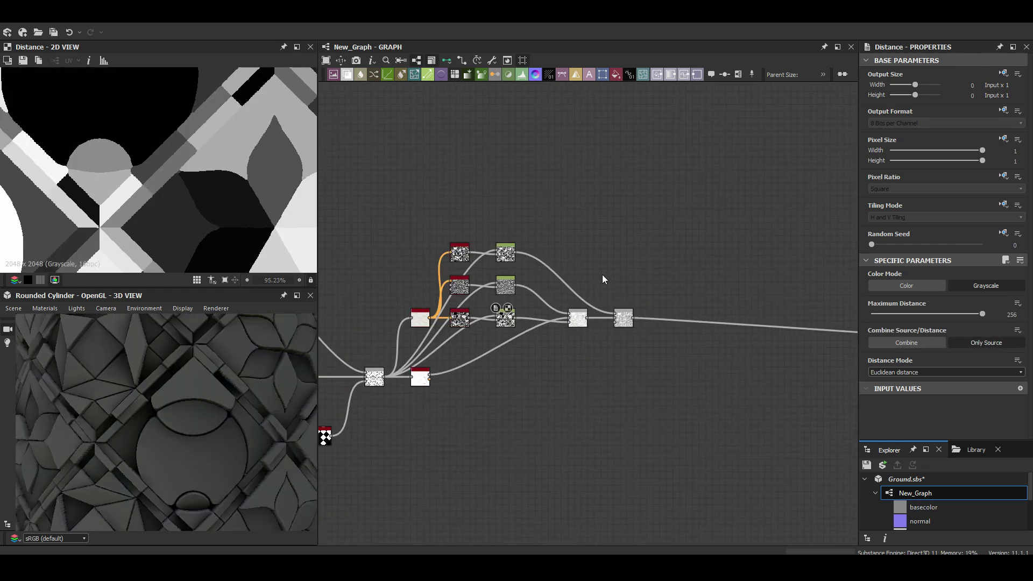
scroll(553, 424, "up", 5)
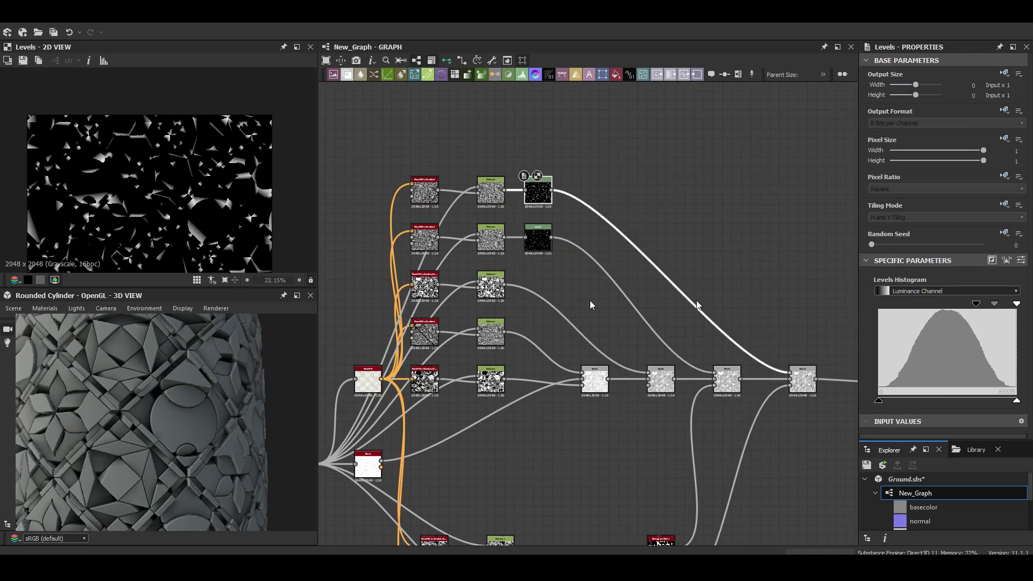
- Preview the final height Blend on the cylinder and select the node groups
left_click(803, 379)
mouse_move(155, 429)
left_mouse_down()
mouse_move(175, 408)
mouse_move(146, 405)
mouse_move(197, 402)
left_mouse_up()
left_click_drag(648, 129, 428, 235)
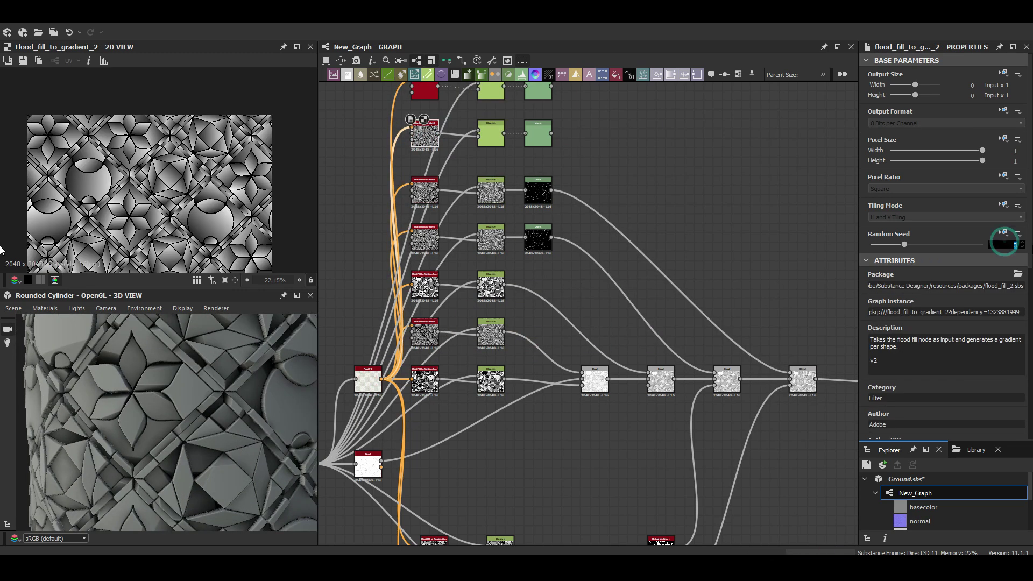
left_click_drag(655, 291, 589, 326)
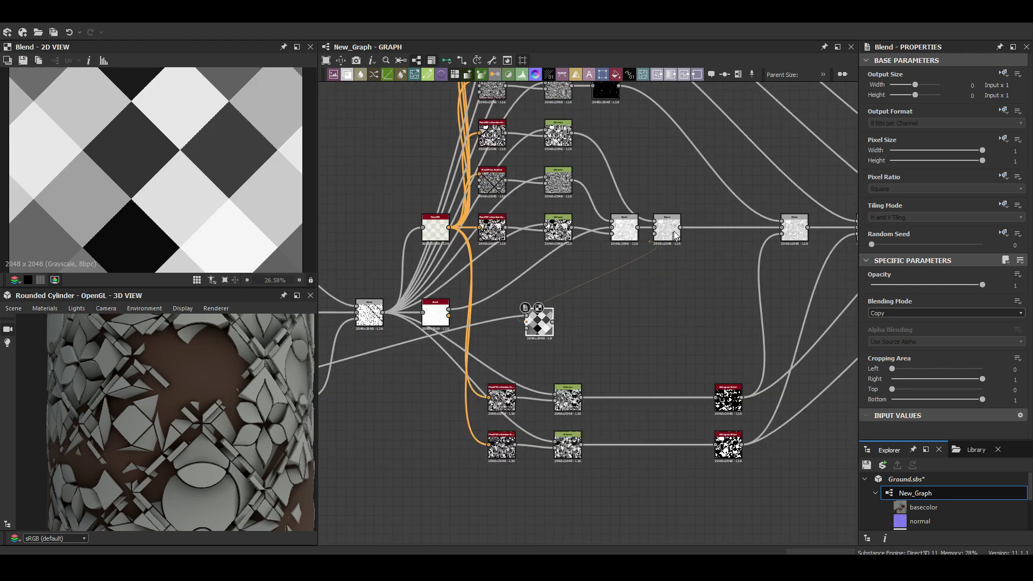
- Lower the Blend opacity to 0.34
left_click_drag(983, 285, 909, 284)
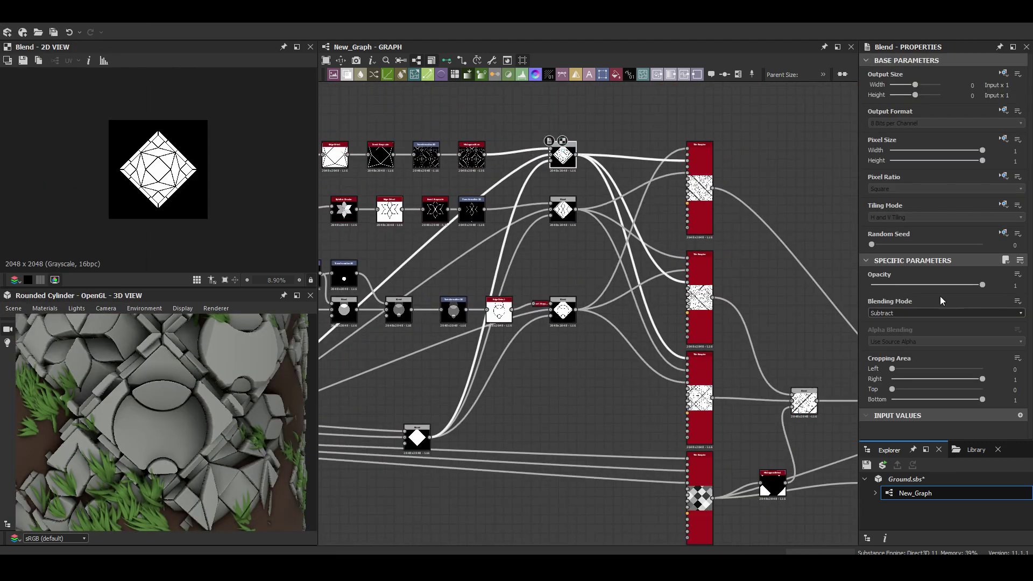
- Locate the Histogram Scan node and preview the Vector Warp Grayscale crack lines
scroll(159, 429, "down", 5)
scroll(621, 353, "up", 3)
middle_click_drag(542, 284, 472, 425)
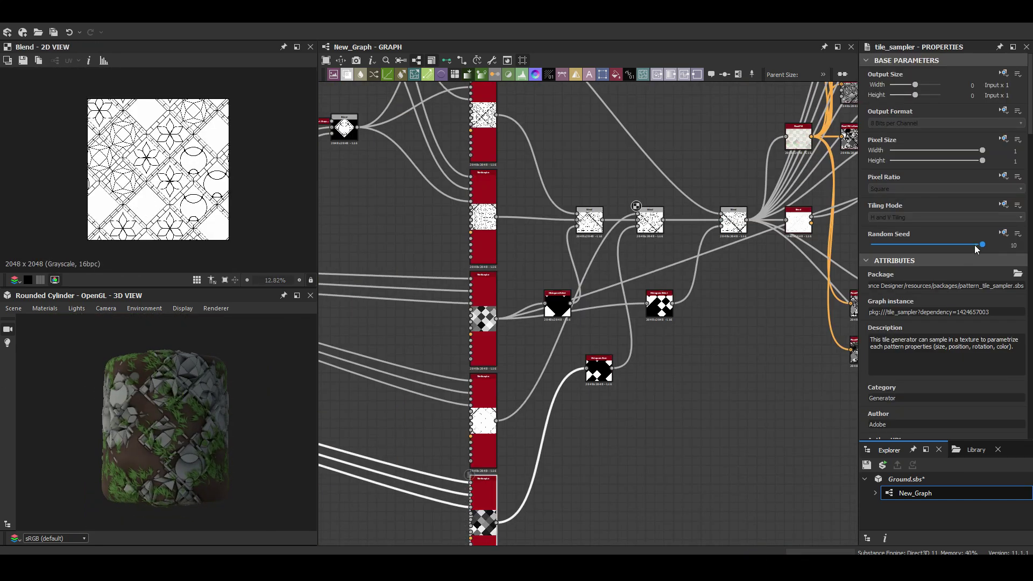
scroll(246, 413, "up", 5)
scroll(594, 249, "down", 5)
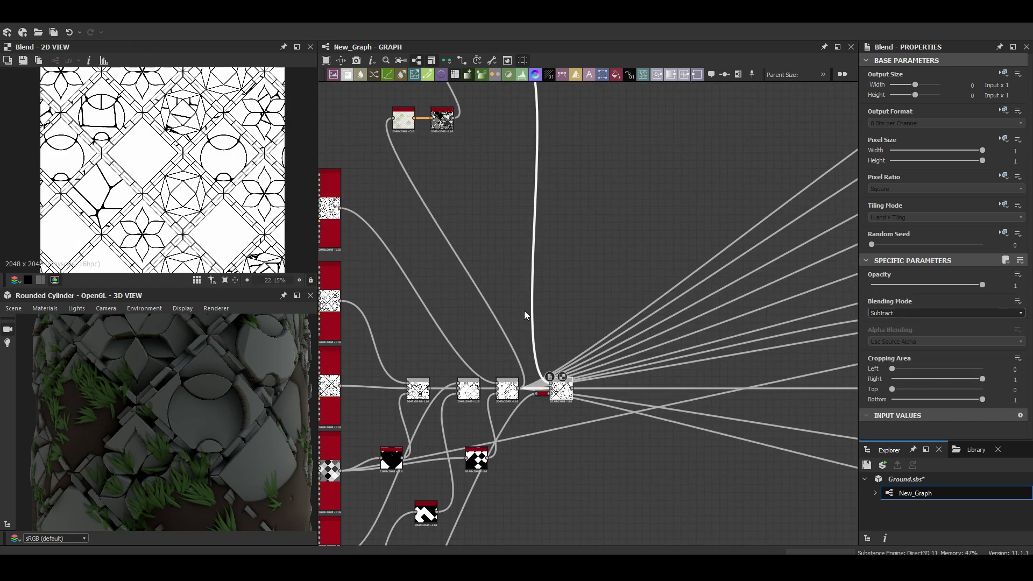
double_click(626, 159)
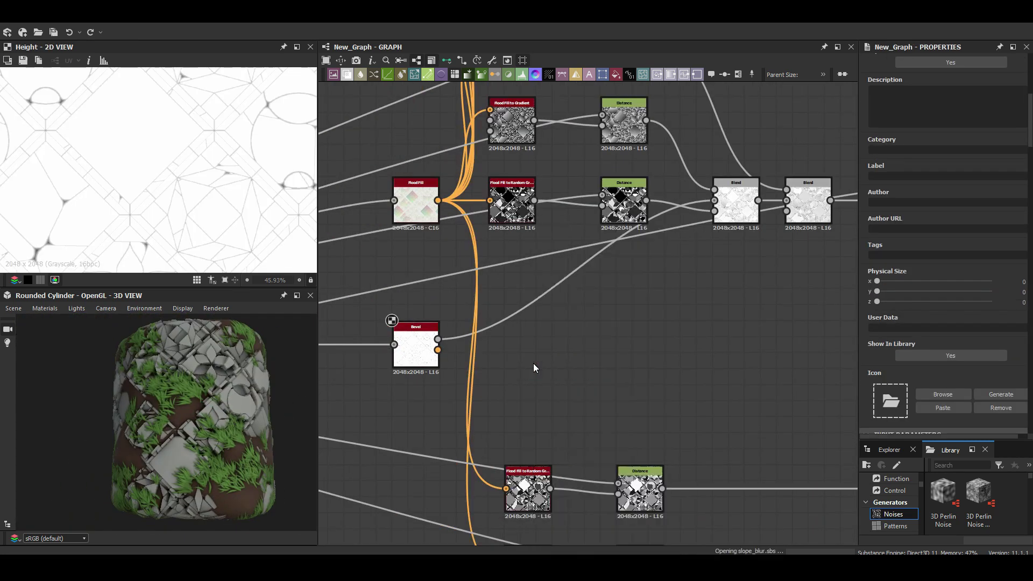
- Preview the Slope Blur, set the grass Blend opacity to 0.29, and frame the selected nodes
double_click(792, 302)
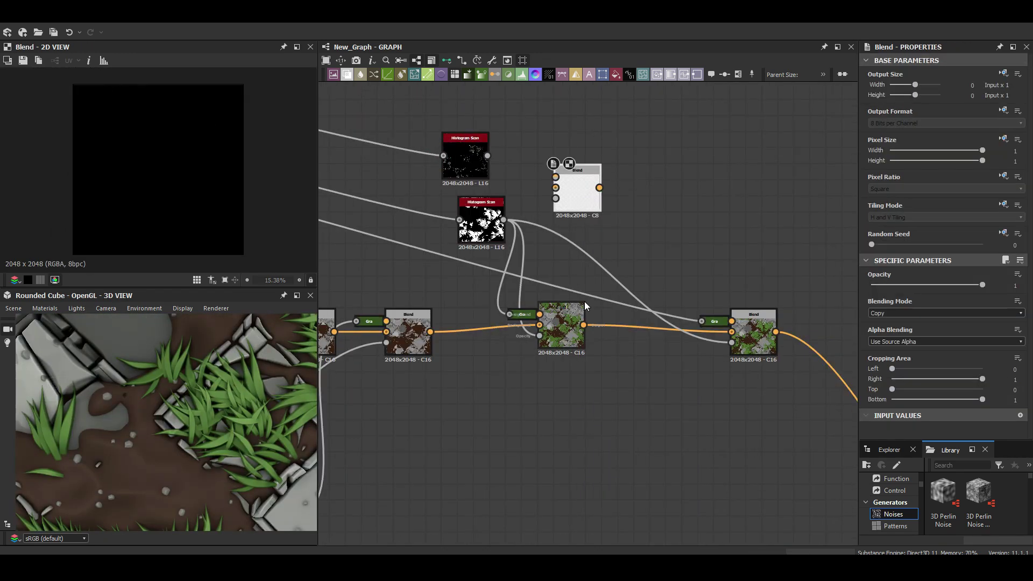
left_click(643, 202)
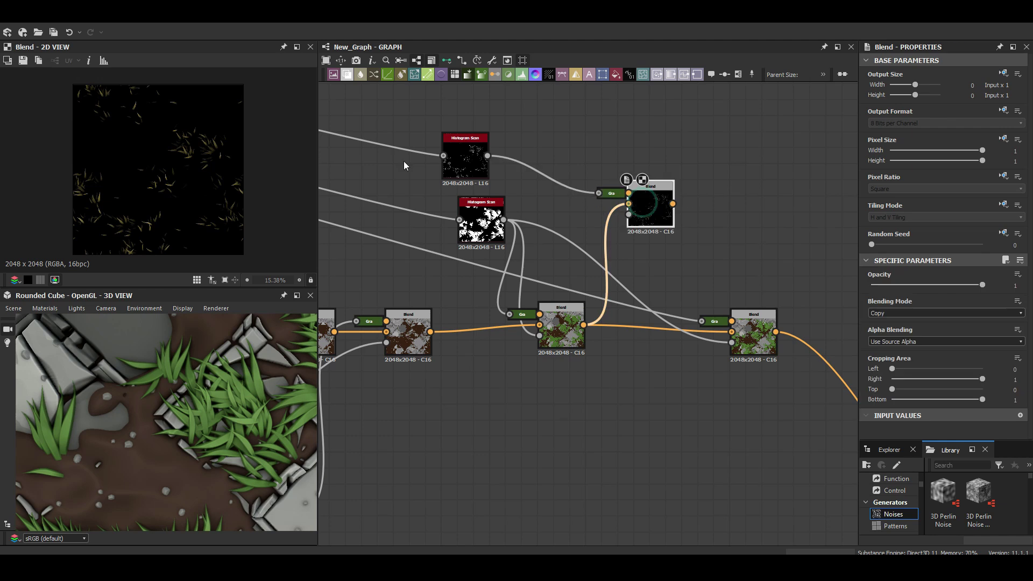
left_click_drag(923, 286, 904, 286)
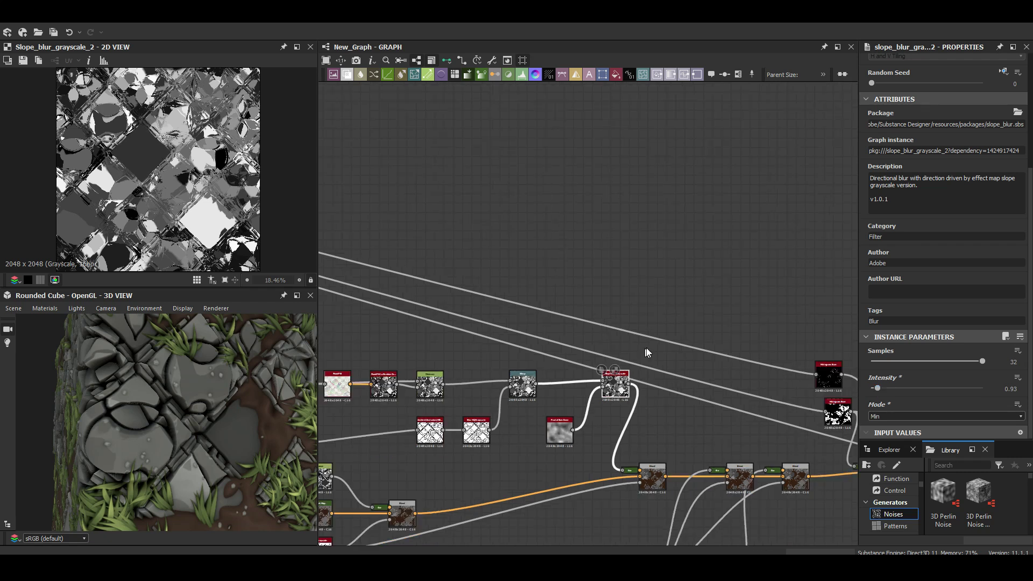
key("ctrl+f")
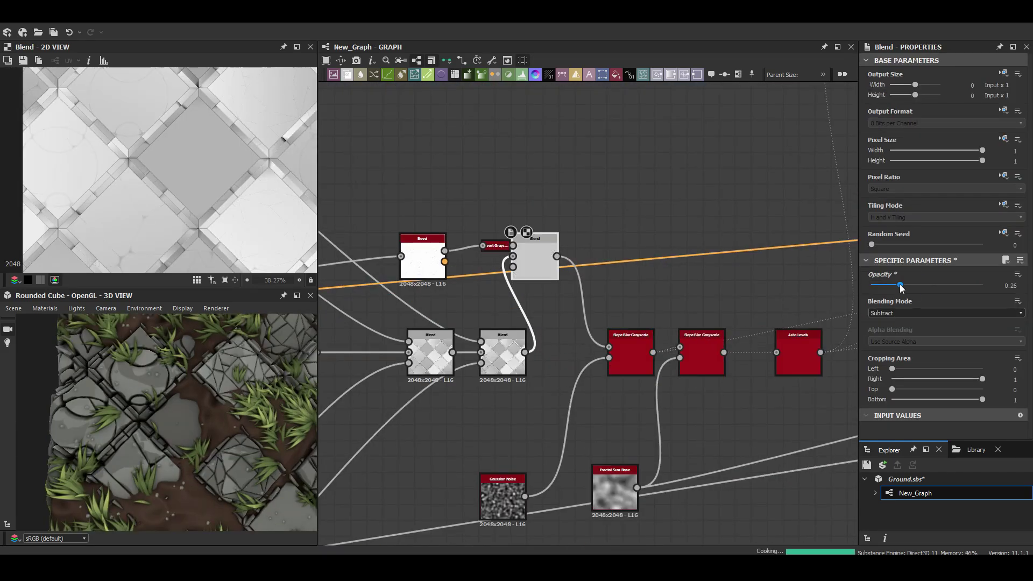
- Raise the Subtract Blend opacity slightly and preview the Blend after the Distance node
left_click_drag(886, 285, 892, 285)
left_click_drag(177, 409, 224, 397)
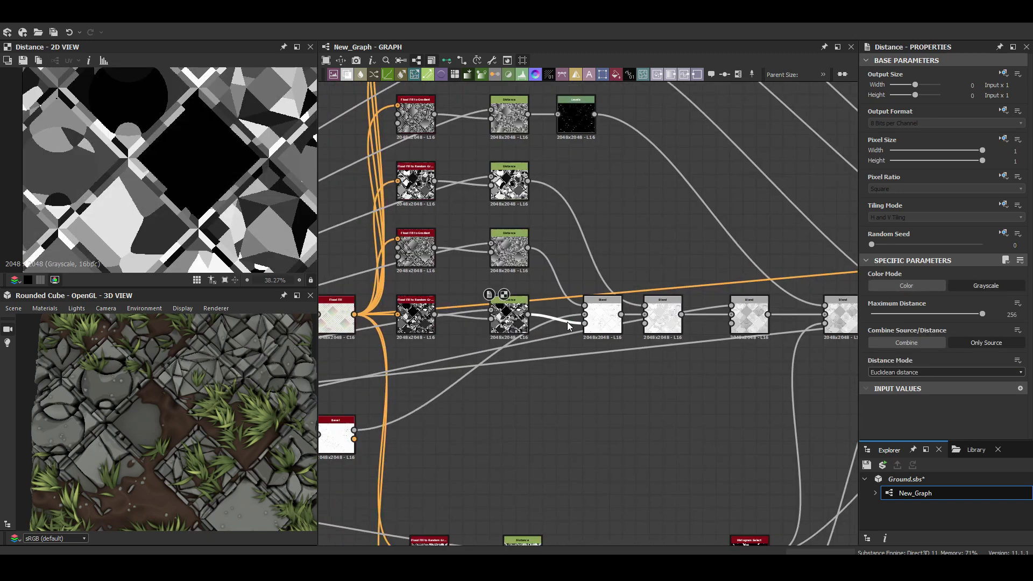
double_click(657, 317)
scroll(645, 312, "down", 2)
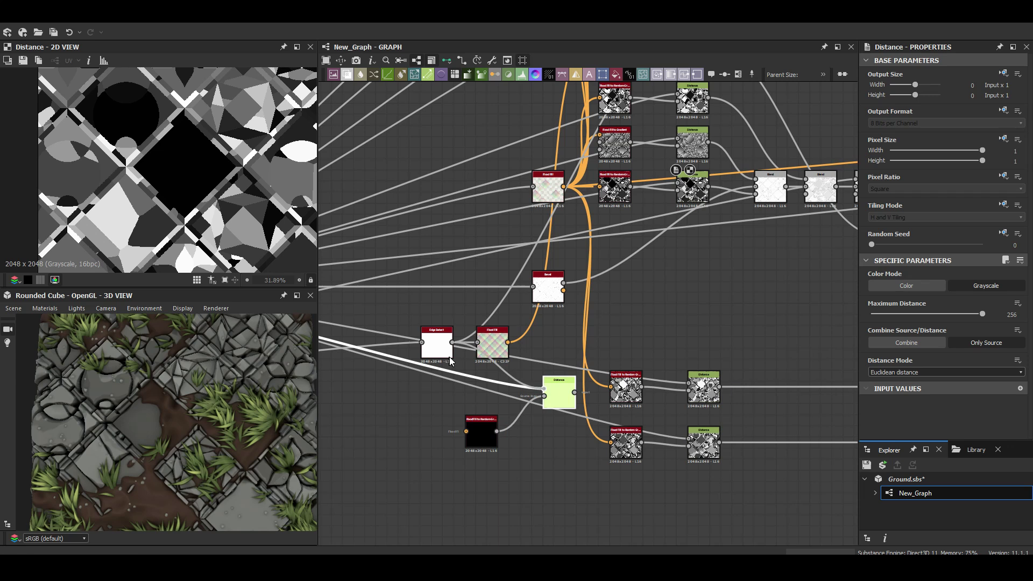
- Move the 0.41 Multiply Blend into the blend row and connect it into the height chain
middle_click_drag(594, 337, 355, 374)
left_click(654, 269)
scroll(654, 269, "up", 2)
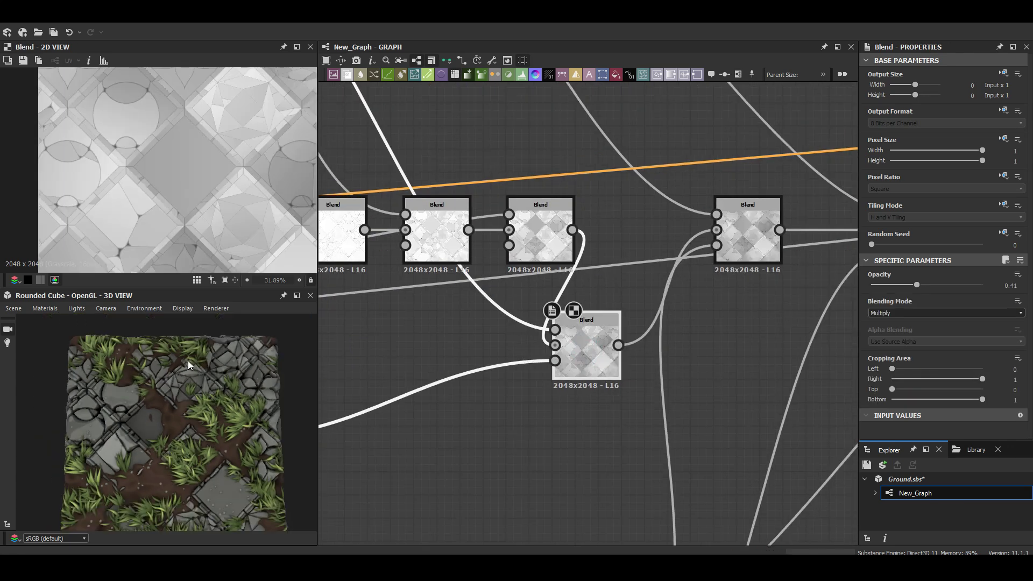
left_click_drag(600, 353, 667, 236)
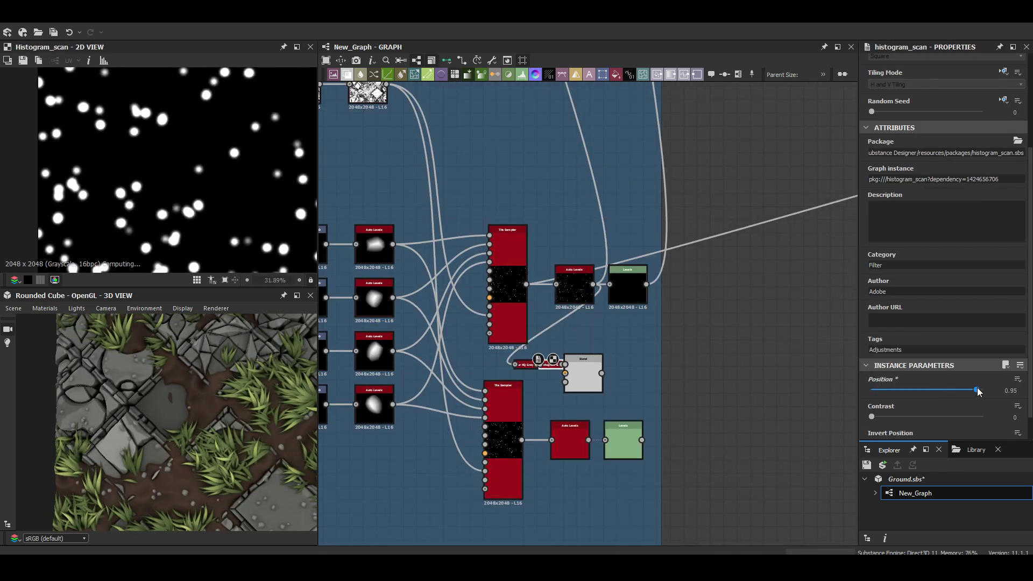
- Preview the Small rocks frame's Blend, rock tile sampler and Auto Levels outputs
left_click(576, 379)
scroll(501, 445, "down", 3)
left_click(501, 445)
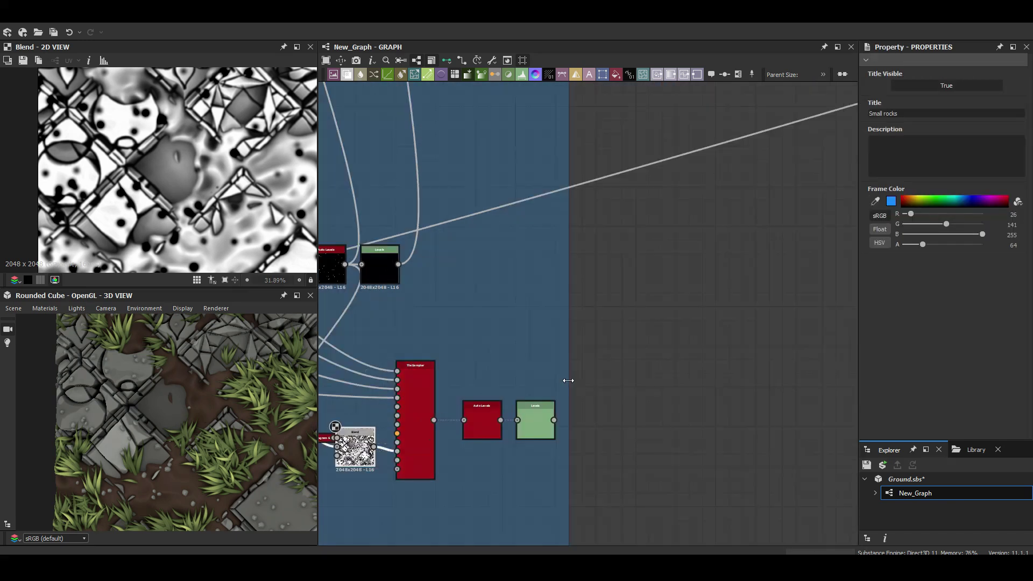
middle_click_drag(501, 446, 576, 327)
scroll(549, 366, "up", 3)
double_click(519, 323)
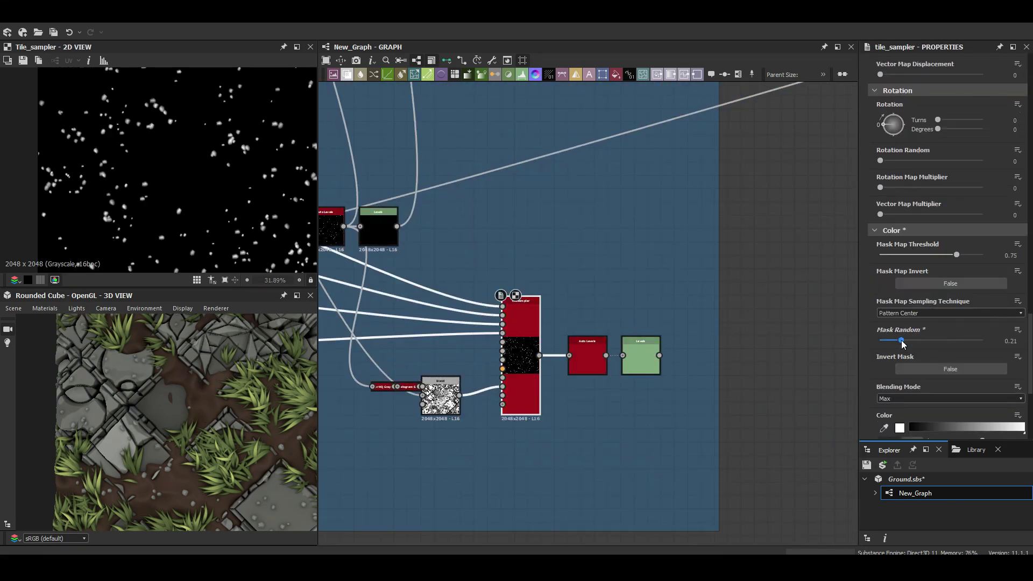
scroll(539, 323, "down", 3)
middle_click_drag(538, 323, 592, 270)
scroll(592, 323, "up", 3)
double_click(694, 344)
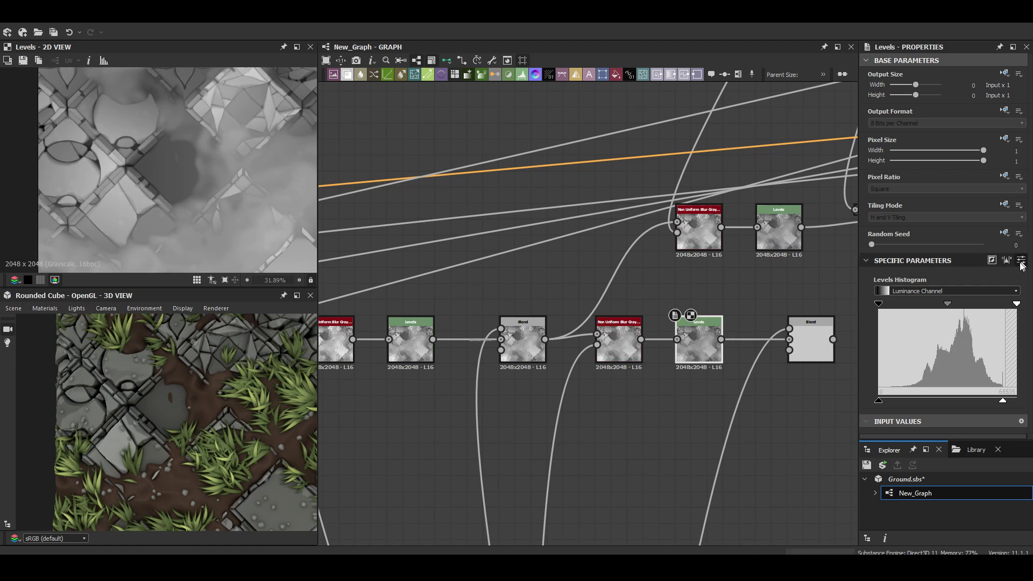
double_click(570, 353)
- Lower the Levels node's output high to 0.05
double_click(699, 344)
scroll(633, 355, "down", 3)
middle_click_drag(632, 484, 632, 355)
scroll(632, 355, "down", 3)
left_click_drag(971, 402, 883, 403)
scroll(592, 323, "up", 3)
- Set the small rocks Histogram Scan position to 0.98
middle_click_drag(592, 269, 592, 377)
scroll(634, 417, "down", 2)
double_click(536, 461)
scroll(537, 461, "down", 2)
scroll(793, 437, "up", 3)
left_click_drag(983, 360, 979, 360)
- Paste copies of the Flood Fill nodes into the Small rocks chain
scroll(455, 305, "down", 2)
key("ctrl+v")
scroll(455, 305, "up", 2)
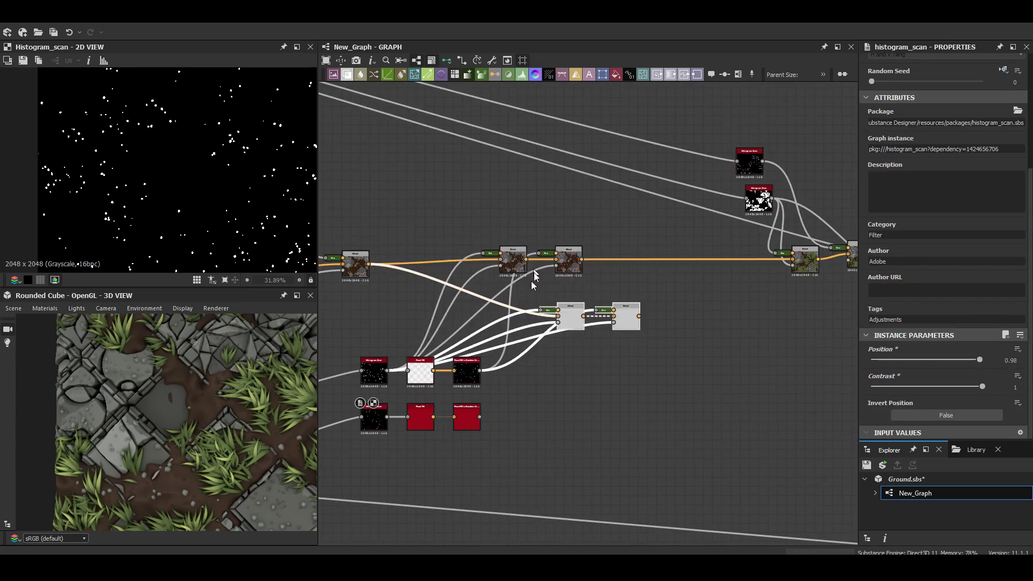
- Inspect the Gradient Map's colours in the gradient editor, then close it
left_click(689, 260)
scroll(576, 258, "up", 2)
middle_click_drag(592, 270, 619, 161)
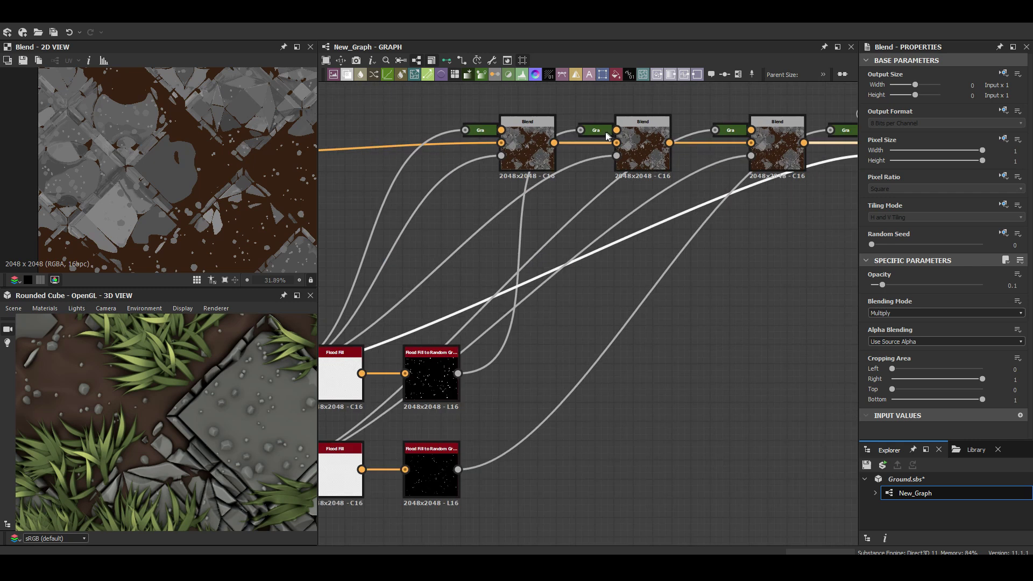
left_click(608, 178)
left_click(997, 381)
key("Escape")
scroll(572, 351, "down", 3)
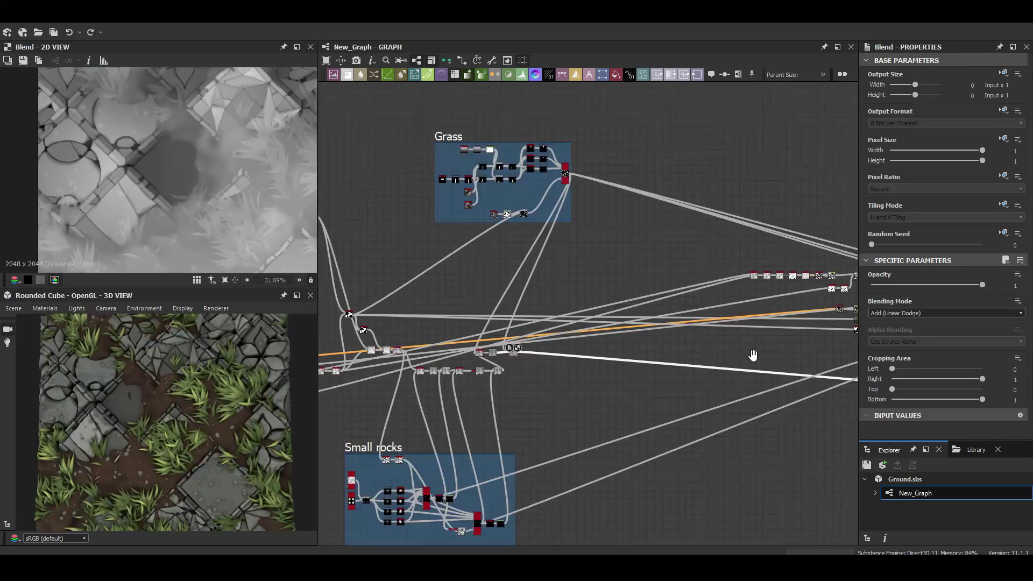
- Preview Edge Detect and lower the Fractal Sum Base roughness to 0.41
scroll(571, 350, "up", 3)
left_click(530, 322)
scroll(530, 321, "up", 3)
scroll(203, 385, "up", 5)
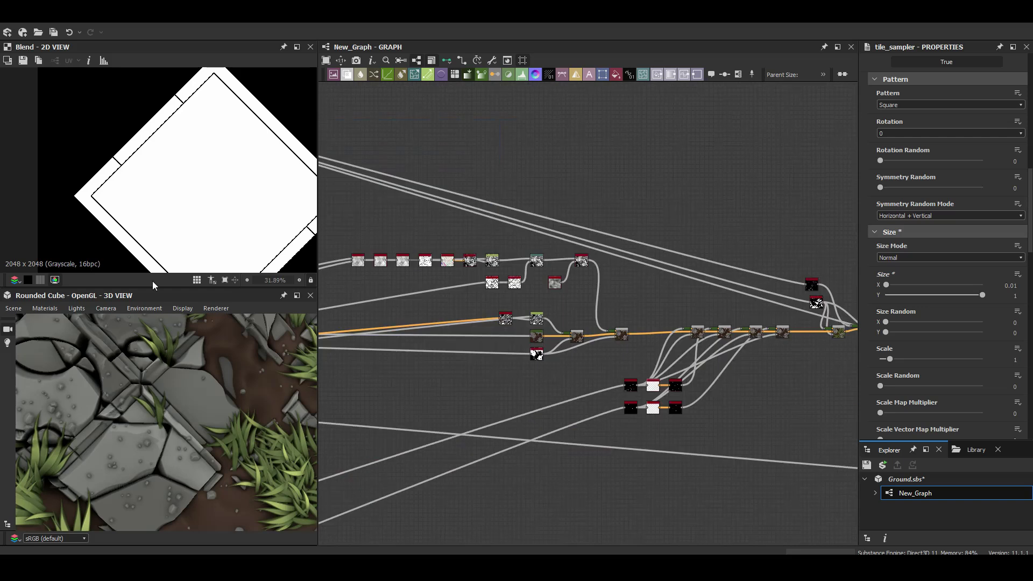
left_click_drag(889, 359, 895, 363)
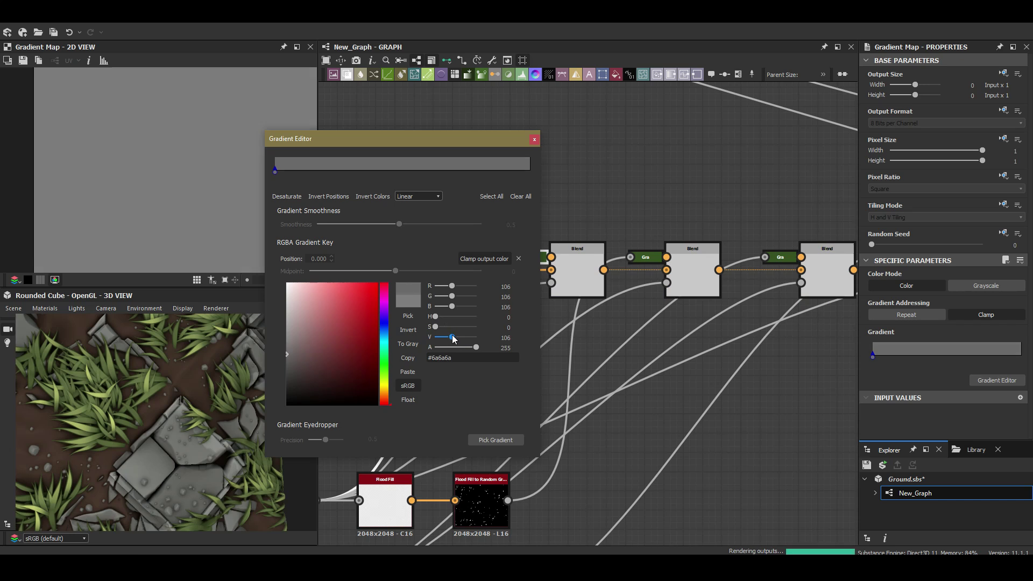
- Raise the grass Histogram Scan position to 0.2 and check the middle Blend
left_click(692, 267)
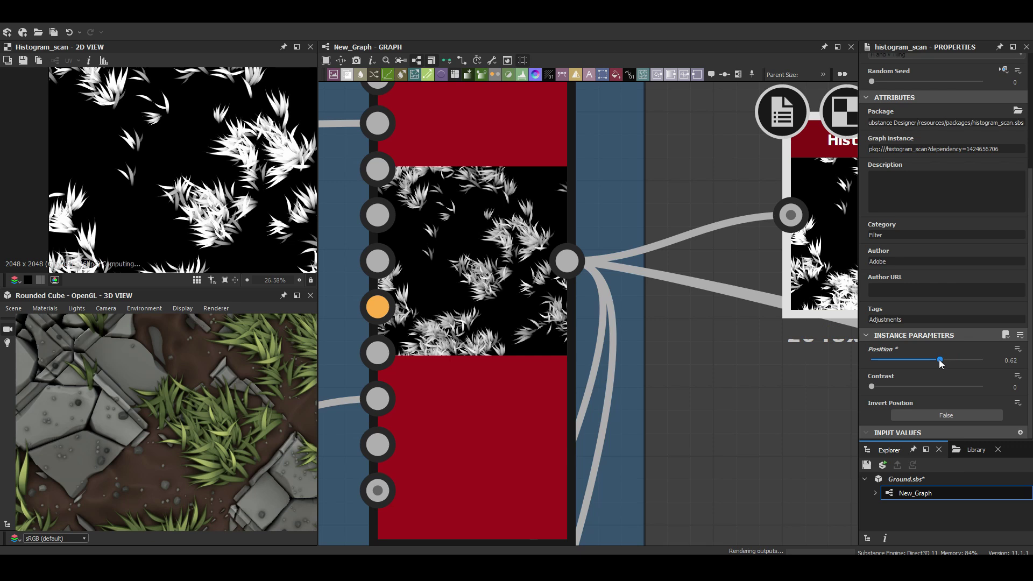
left_click_drag(892, 362, 894, 359)
scroll(644, 353, "down", 10)
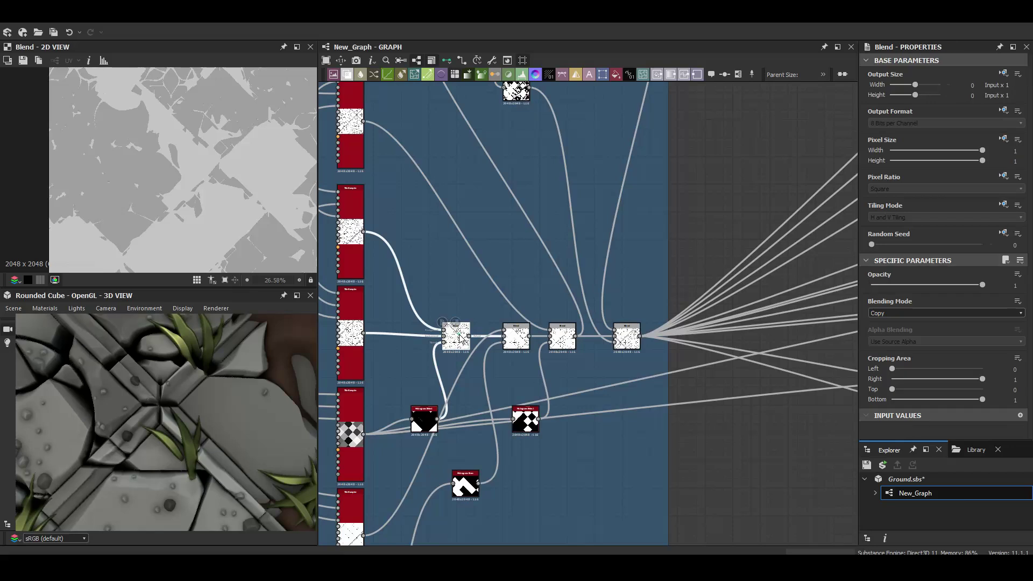
scroll(987, 373, "down", 3)
middle_click_drag(348, 131, 420, 289)
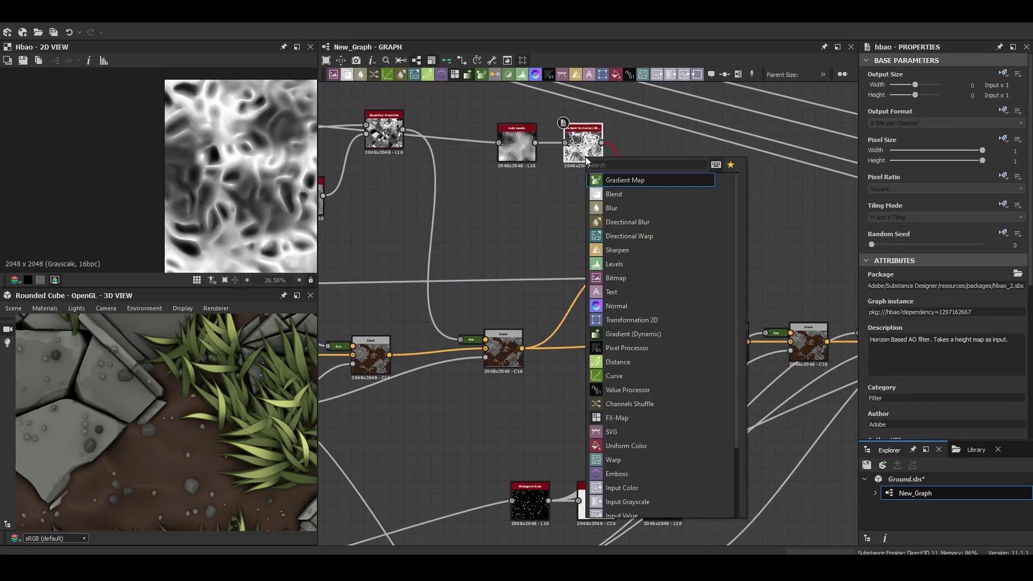
- Insert a Slope Blur Grayscale node driven by Fractal Sum Base on the ground noise
key("space")
type("slo")
key("Return")
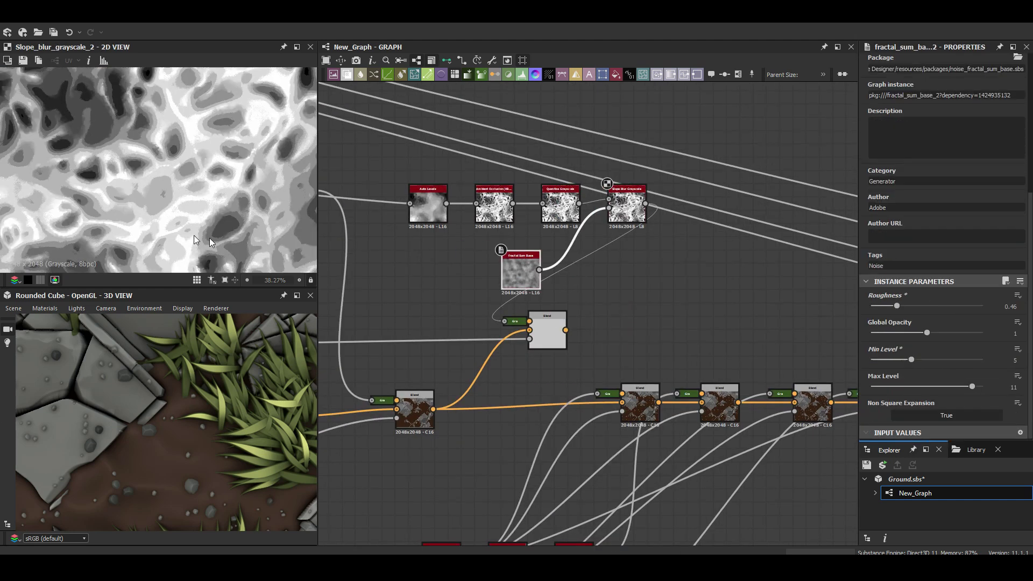
left_click(875, 416)
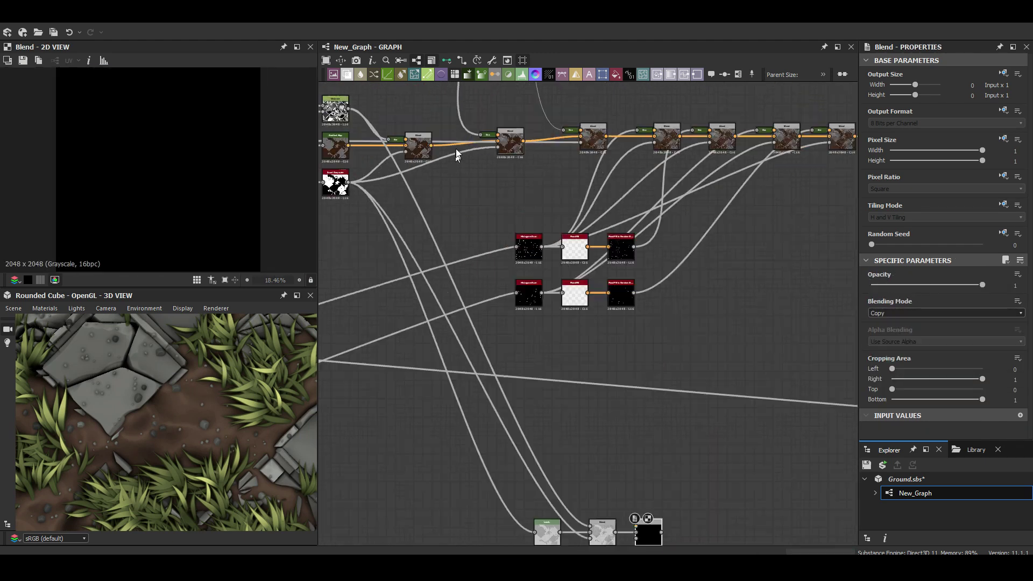
left_click(601, 503)
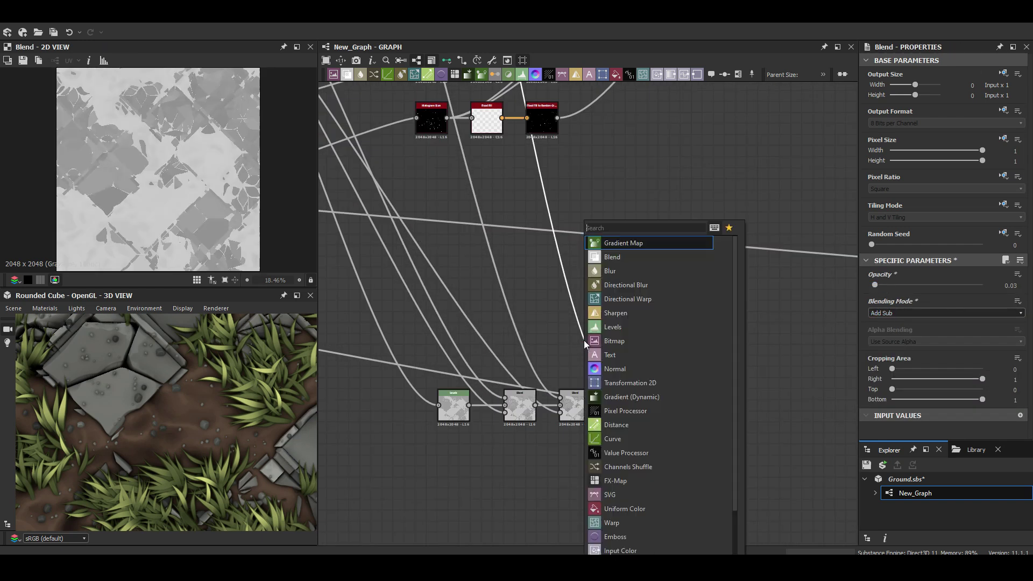
- Delete a Levels node and route the grass mask into new Levels and Blend nodes
left_click(545, 420)
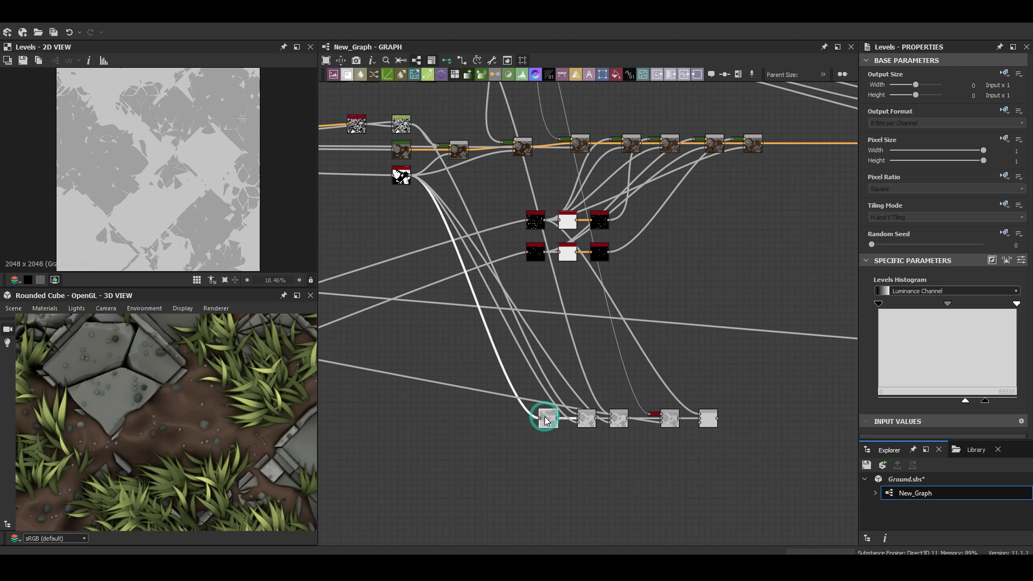
key("Delete")
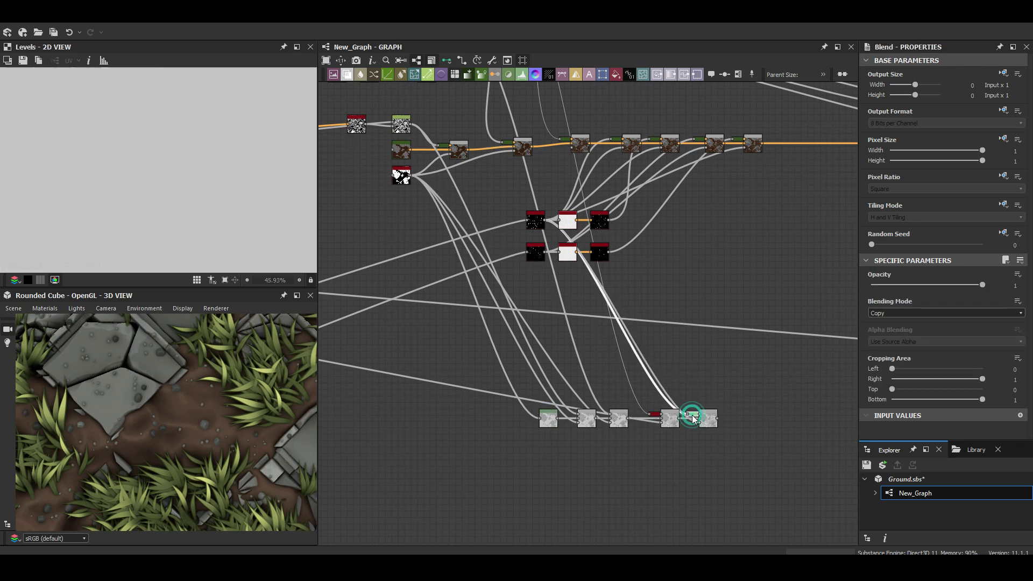
left_click(708, 423)
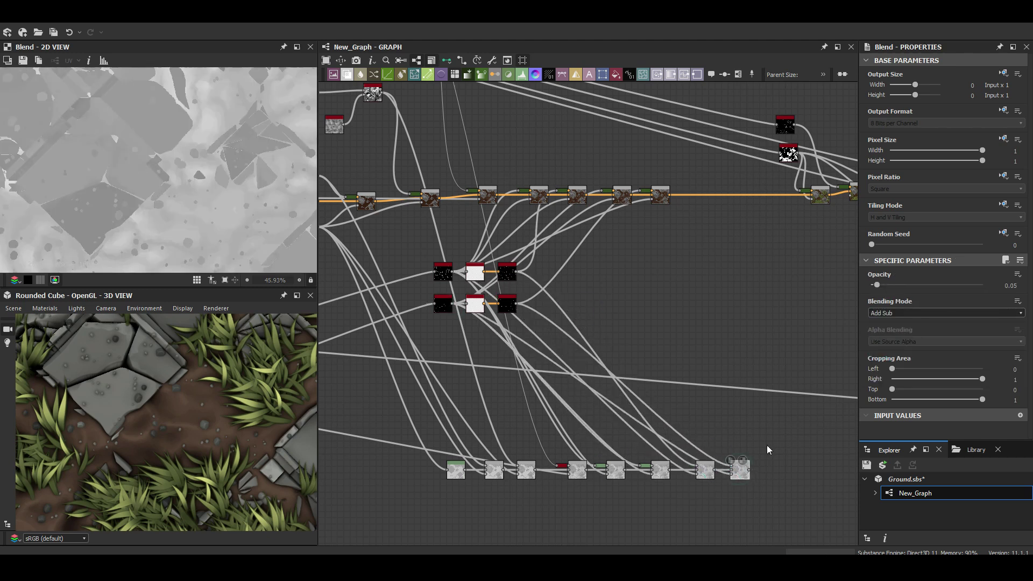
middle_click_drag(768, 450, 632, 449)
left_click_drag(662, 152, 627, 462)
left_click(669, 237)
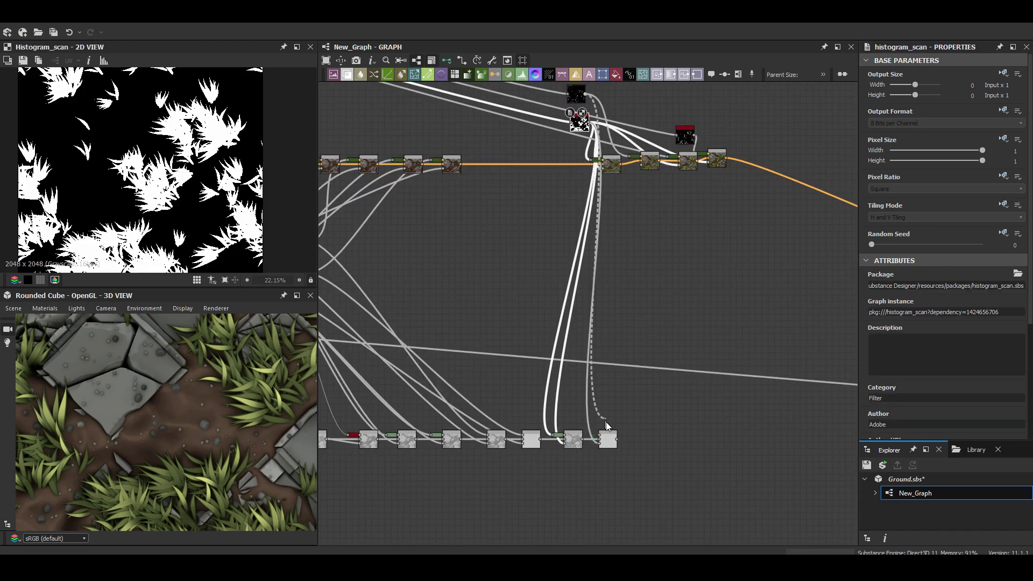
left_click_drag(607, 426, 634, 429)
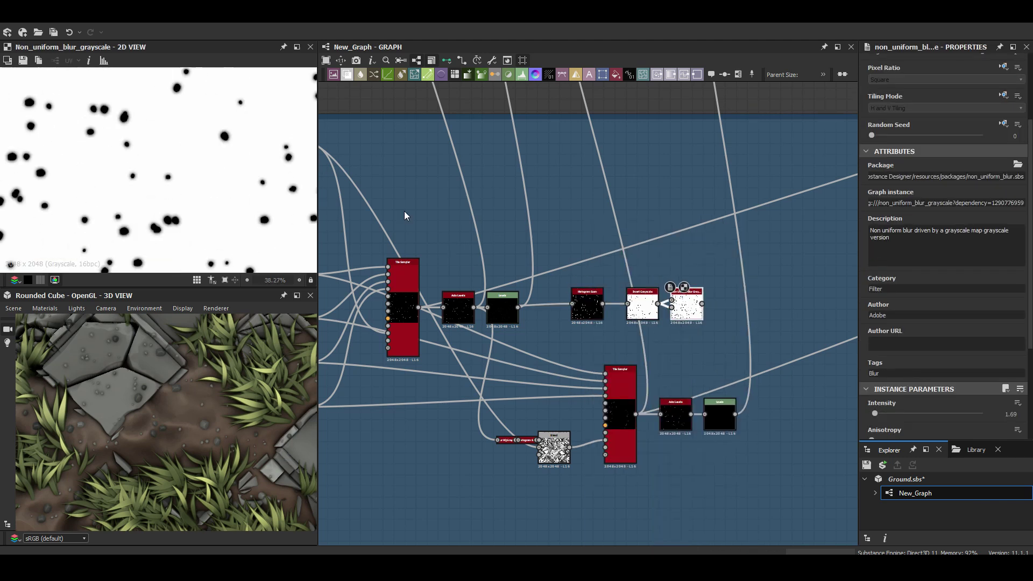
- Set the Blend node to Add (Linear Dodge) at 0.015 opacity and view the whole graph
scroll(691, 329, "up", 4)
double_click(693, 320)
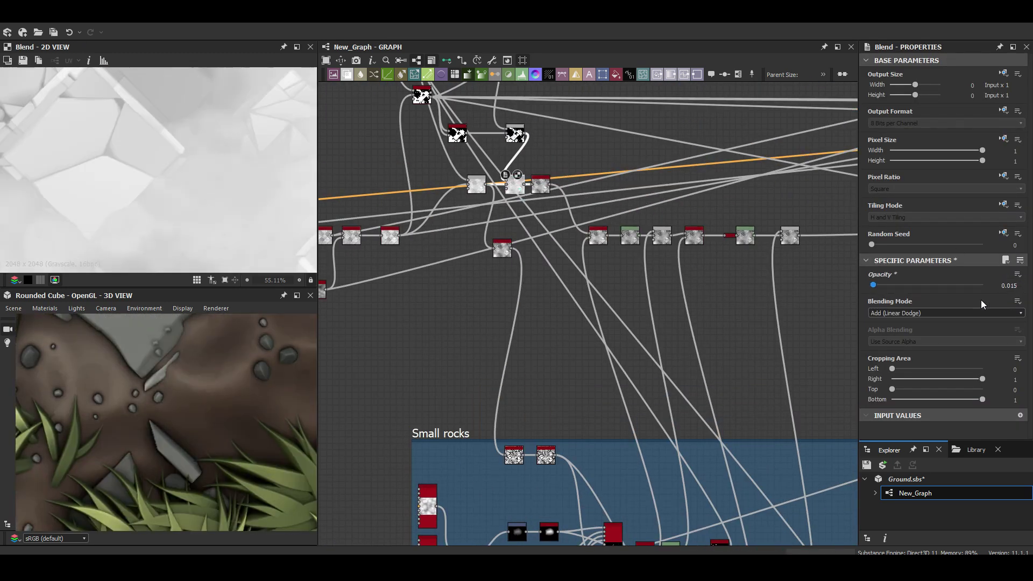
scroll(610, 292, "up", 2)
scroll(610, 301, "down", 5)
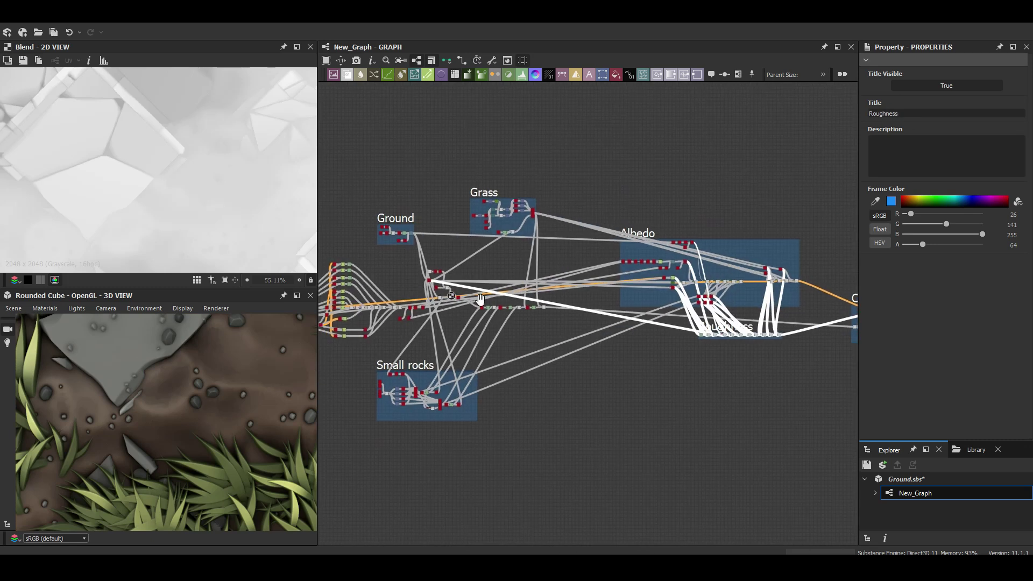
- Title the frames Albedo, Roughness, Ground blend and Grass blend, then advance the slides
middle_click_drag(481, 299, 648, 291)
scroll(647, 292, "up", 3)
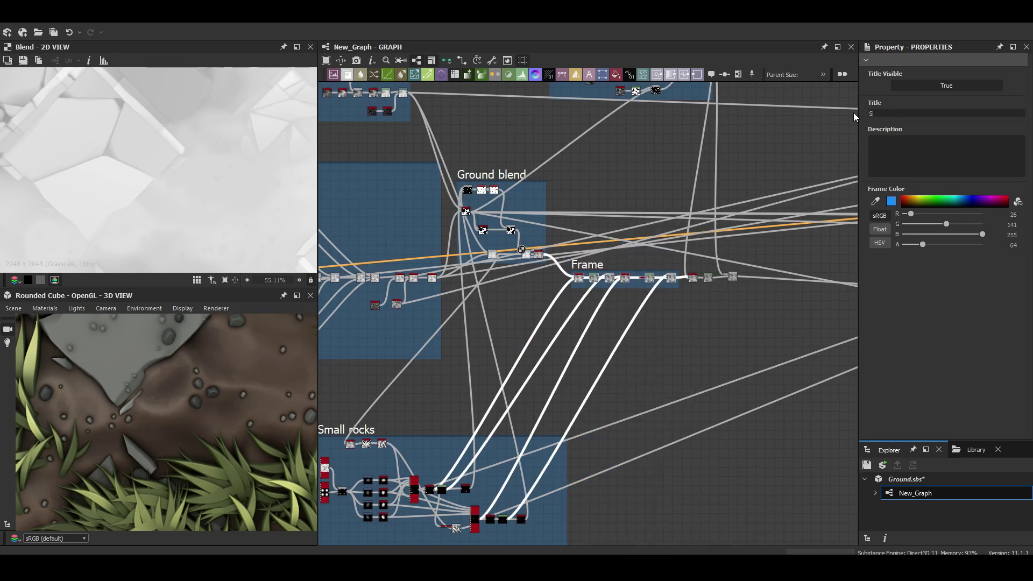
scroll(179, 400, "down", 3)
scroll(168, 449, "down", 3)
scroll(168, 449, "down", 3)
middle_click_drag(687, 268, 469, 330)
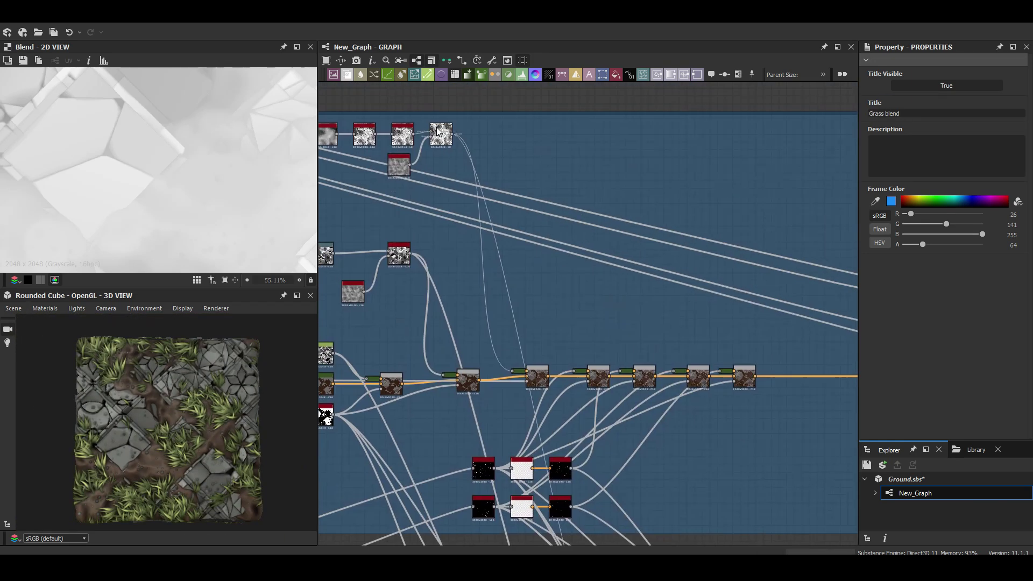
scroll(144, 418, "up", 3)
scroll(202, 366, "up", 3)
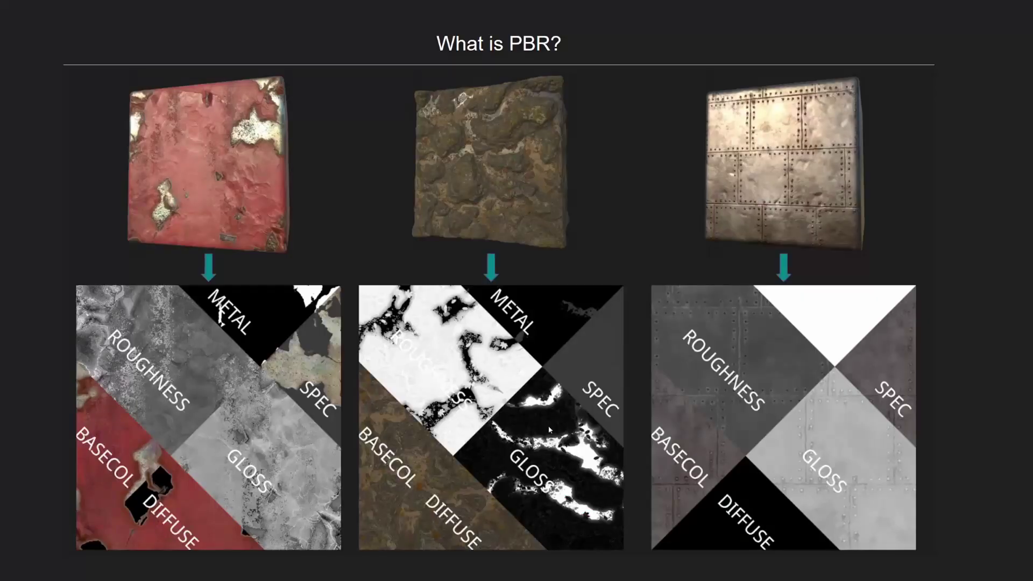
key("Right")
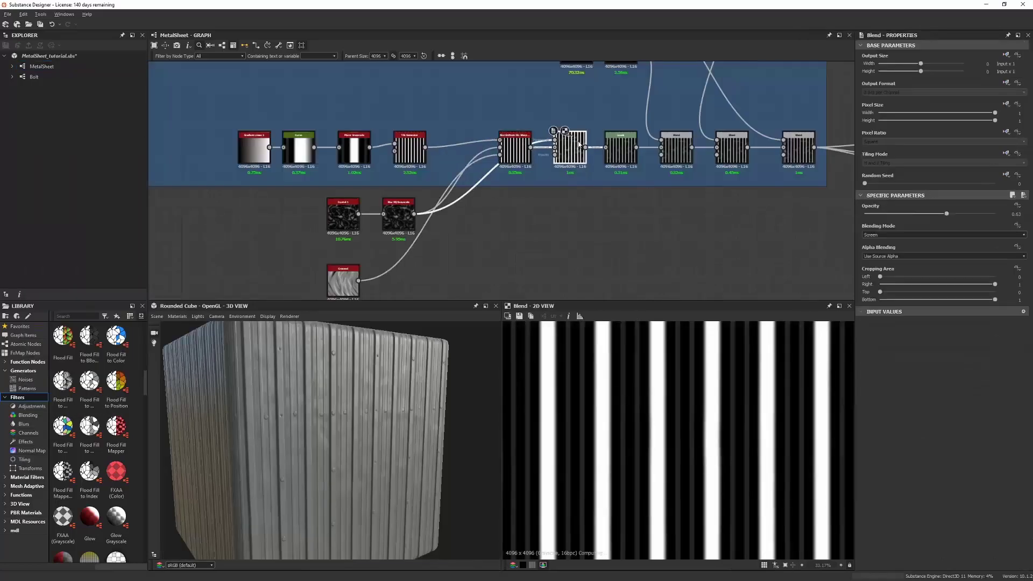
- Show the preview cube's material settings for the blue-painted MetalSheet
scroll(355, 439, "up", 3)
scroll(355, 439, "up", 2)
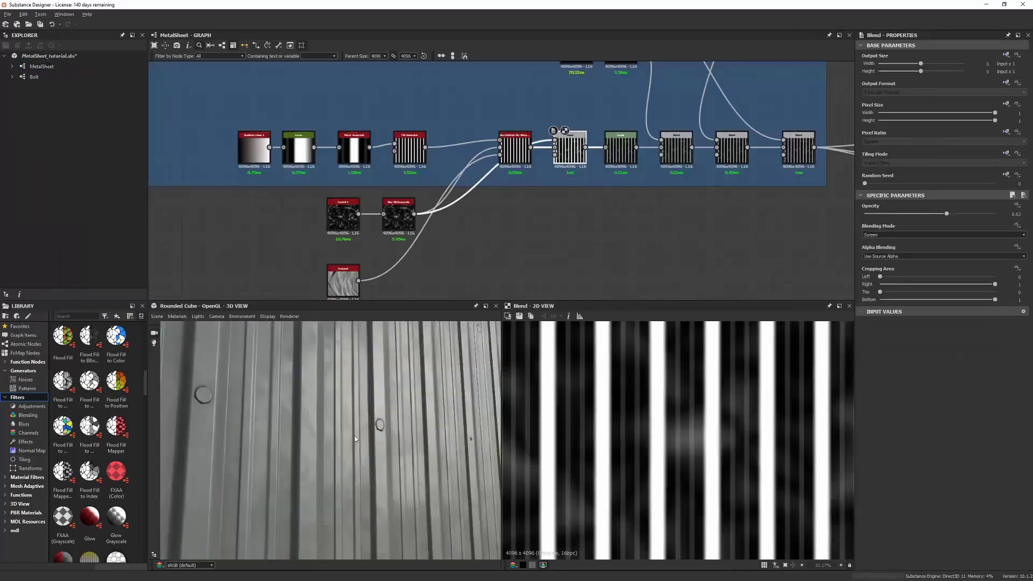
scroll(355, 439, "down", 5)
left_click(177, 316)
left_click(199, 328)
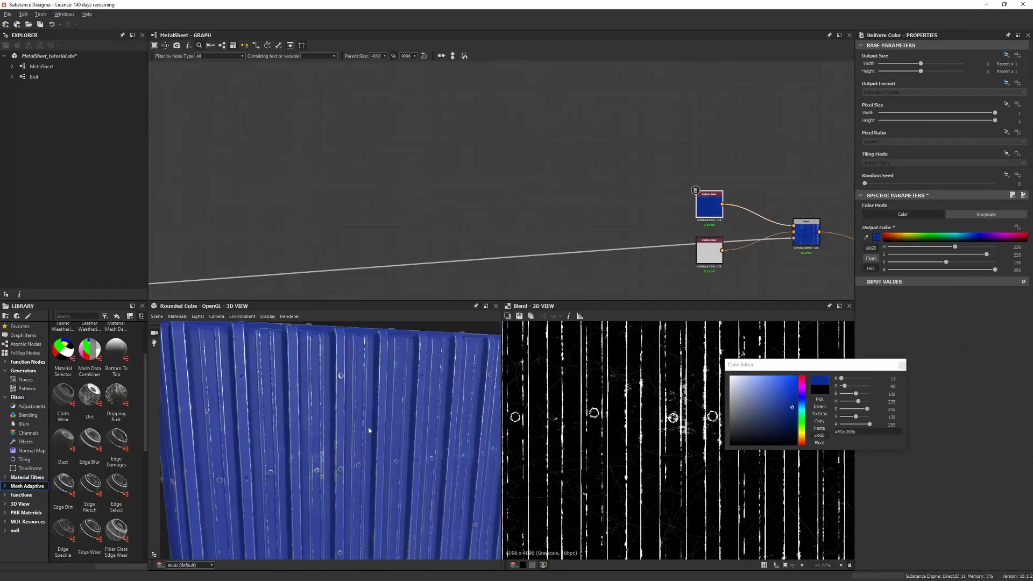
- Preview the Dirt_2 node output in the Paint Chips frame
scroll(429, 191, "down", 2)
scroll(429, 191, "up", 6)
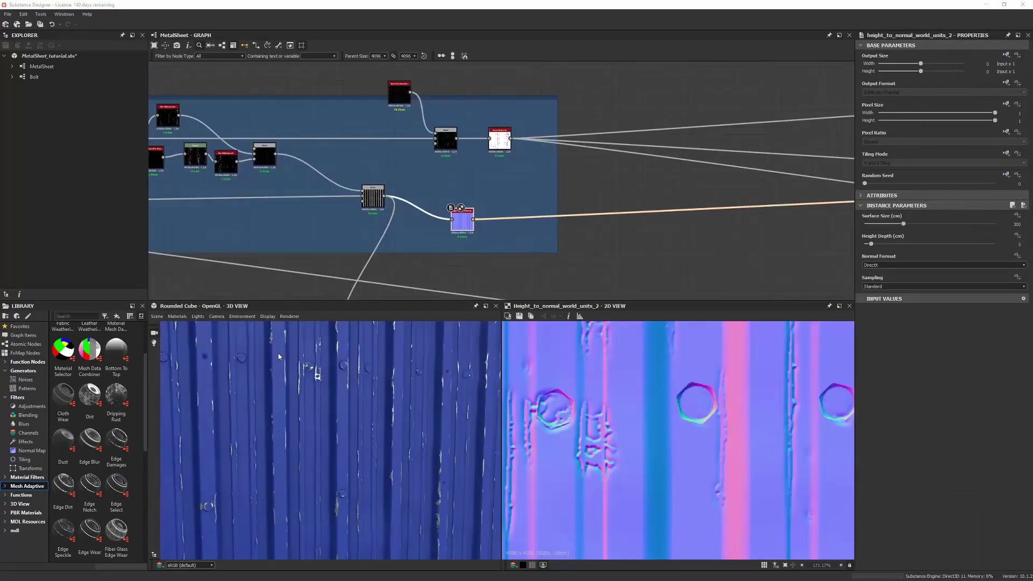
right_click(366, 240)
left_click(377, 253)
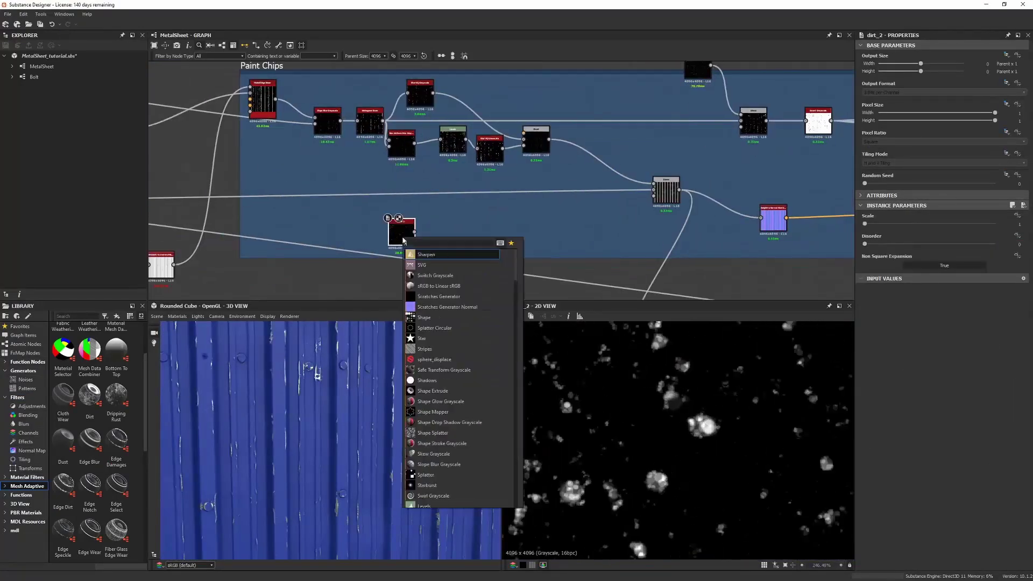